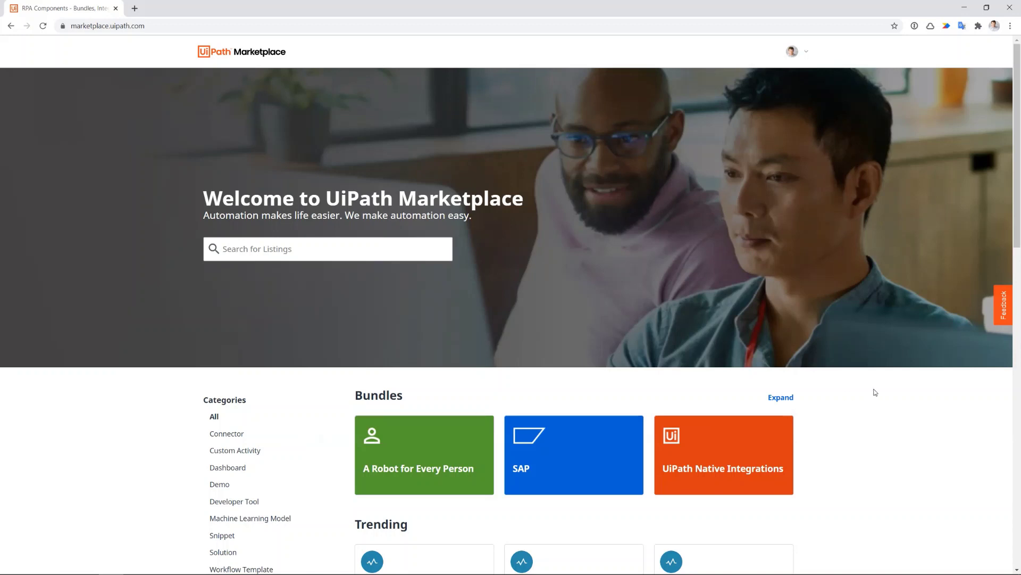
{"action": "left_click", "coordinate": [785, 402]}
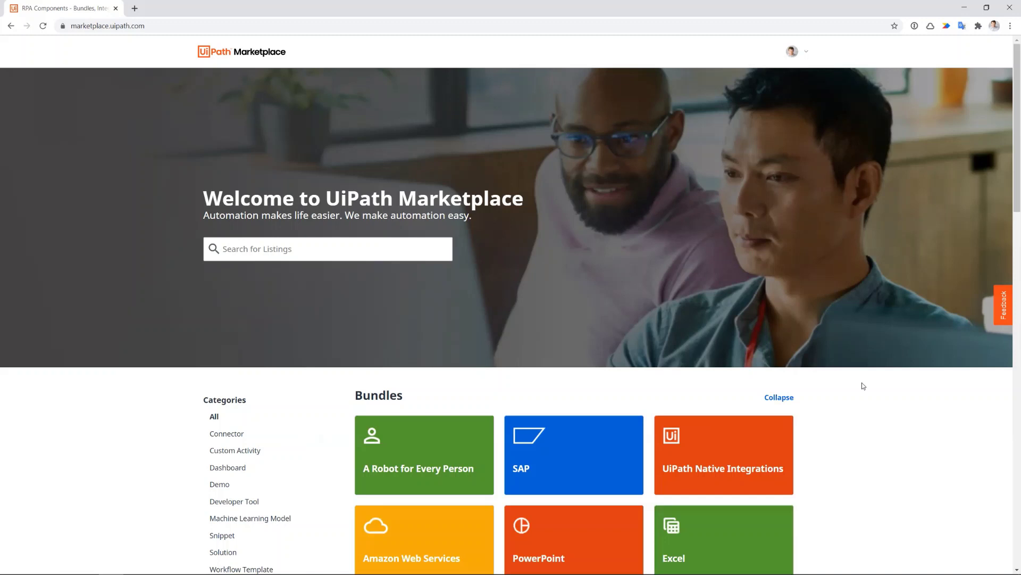
{"action": "scroll", "coordinate": [862, 386], "scroll_direction": "down", "scroll_amount": 1}
{"action": "scroll", "coordinate": [861, 385], "scroll_direction": "down", "scroll_amount": 1}
{"action": "scroll", "coordinate": [862, 386], "scroll_direction": "down", "scroll_amount": 1}
{"action": "scroll", "coordinate": [862, 385], "scroll_direction": "down", "scroll_amount": 1}
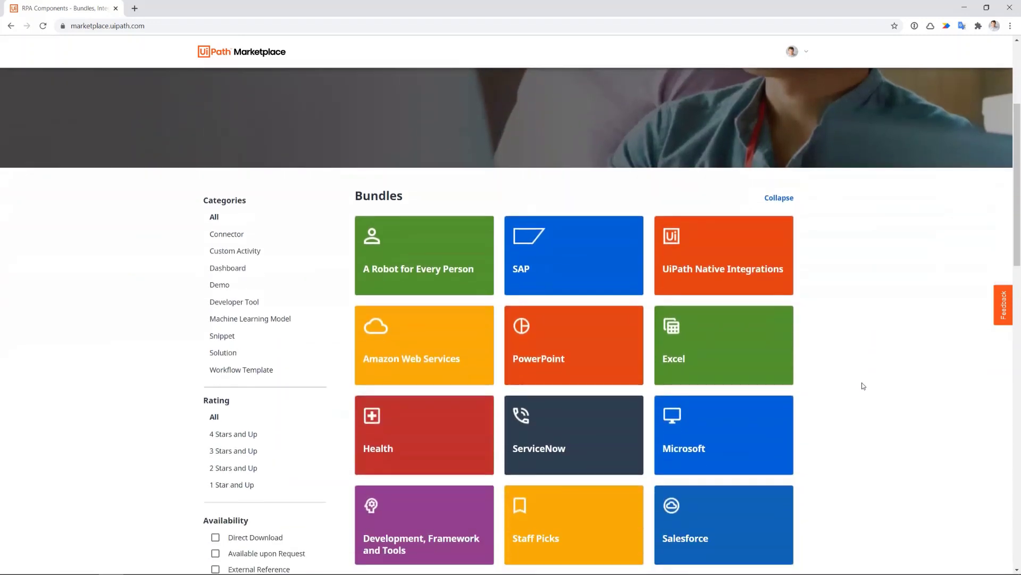
{"action": "scroll", "coordinate": [862, 386], "scroll_direction": "down", "scroll_amount": 1}
{"action": "scroll", "coordinate": [862, 386], "scroll_direction": "down", "scroll_amount": 1}
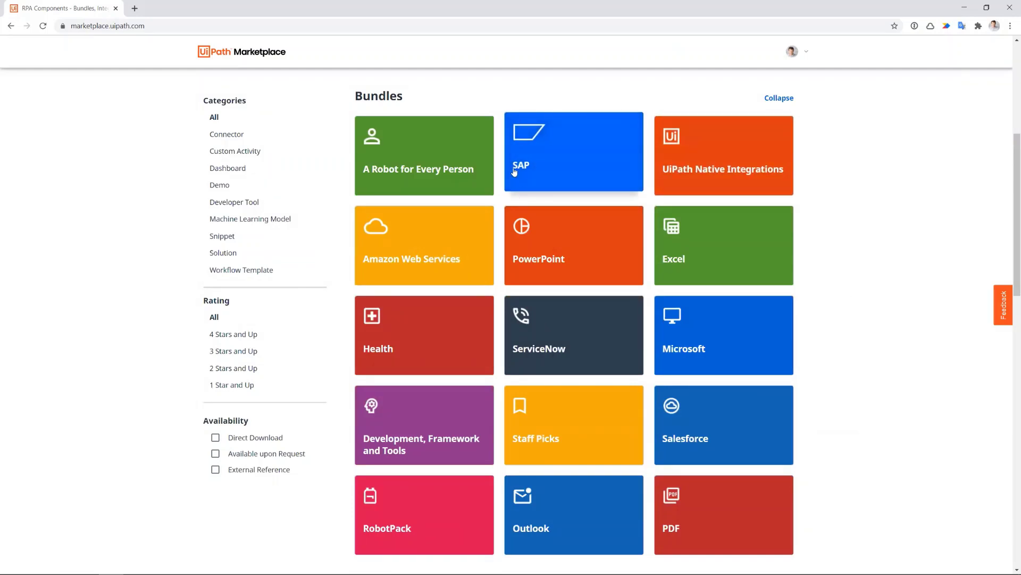
Open the SAP bundle of listings in UiPath Marketplace
{"action": "left_click", "coordinate": [587, 158]}
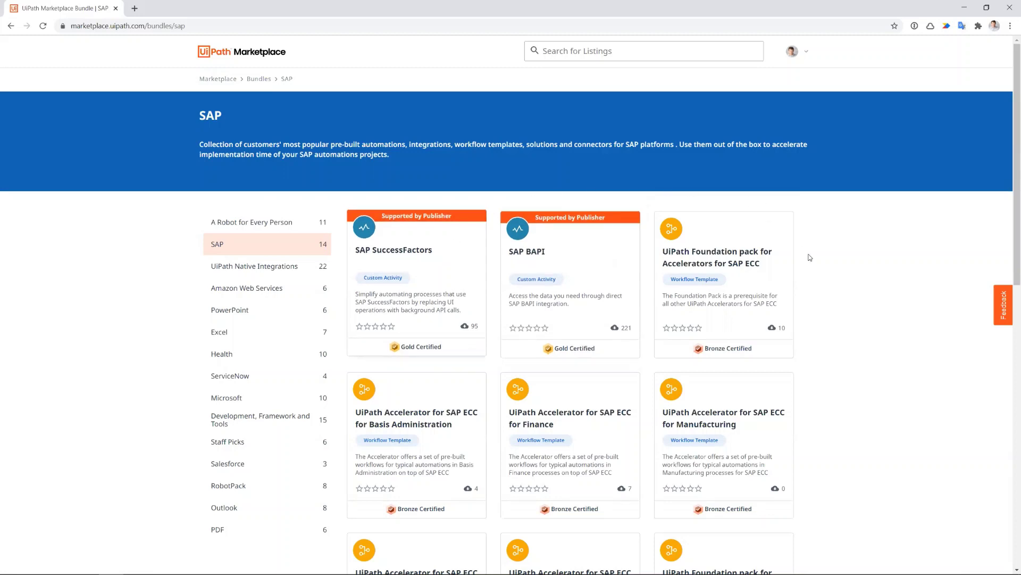
{"action": "scroll", "coordinate": [810, 257], "scroll_direction": "down", "scroll_amount": 2}
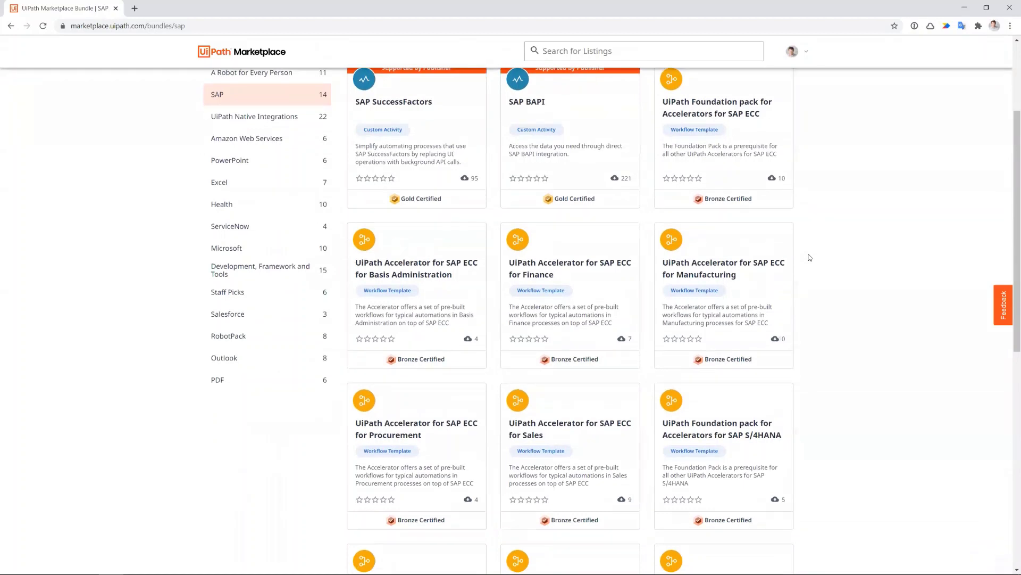
{"action": "scroll", "coordinate": [810, 257], "scroll_direction": "down", "scroll_amount": 2}
{"action": "scroll", "coordinate": [810, 258], "scroll_direction": "down", "scroll_amount": 1}
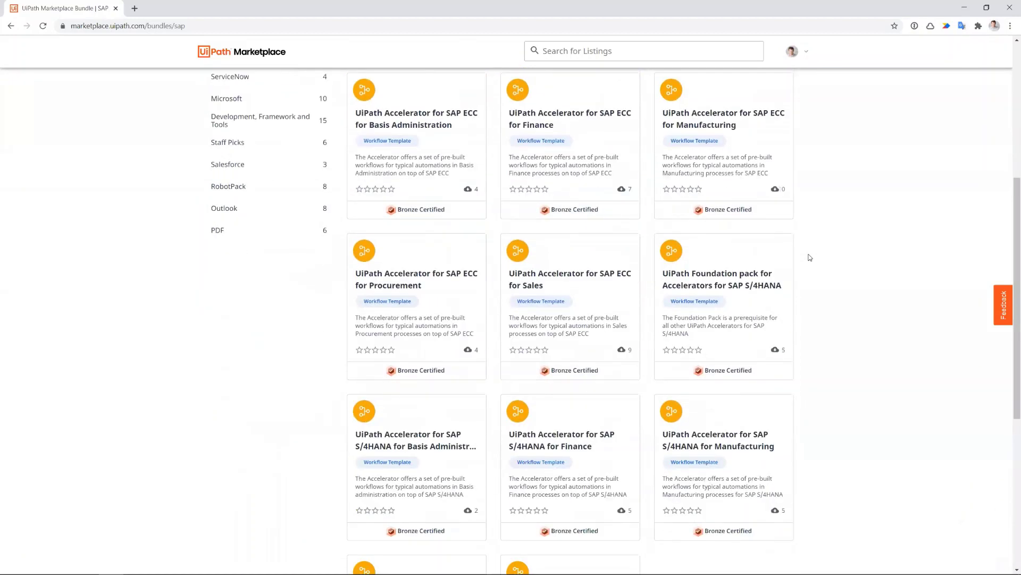
{"action": "scroll", "coordinate": [809, 258], "scroll_direction": "down", "scroll_amount": 1}
{"action": "scroll", "coordinate": [809, 257], "scroll_direction": "down", "scroll_amount": 1}
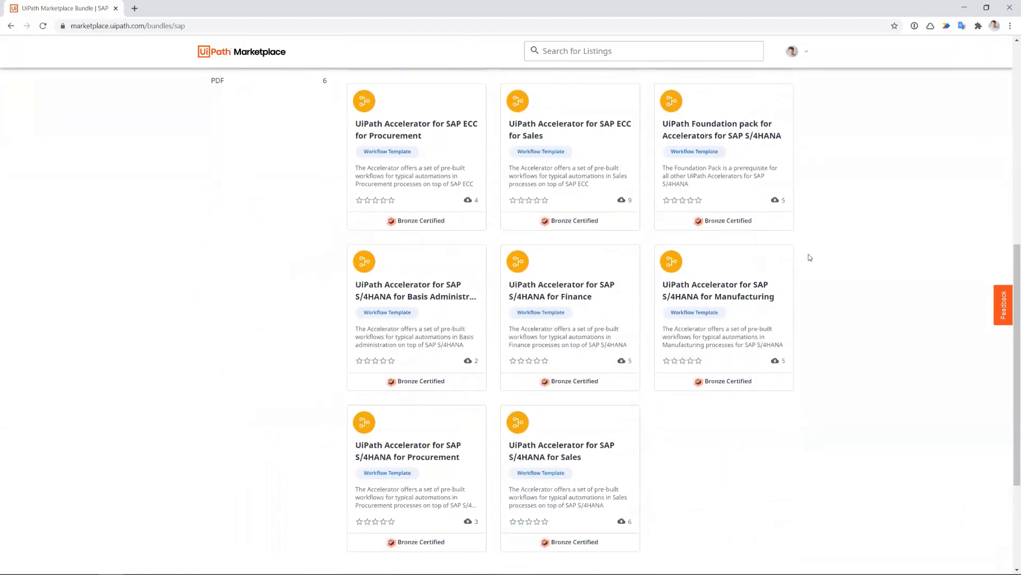
{"action": "scroll", "coordinate": [741, 235], "scroll_direction": "up", "scroll_amount": 1}
{"action": "scroll", "coordinate": [740, 235], "scroll_direction": "up", "scroll_amount": 1}
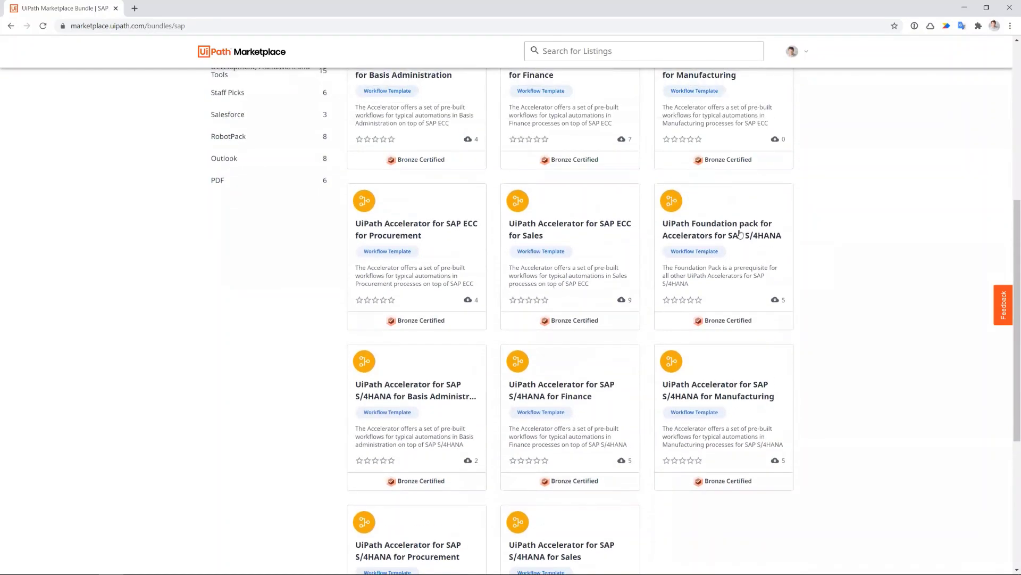
{"action": "left_click", "coordinate": [686, 234]}
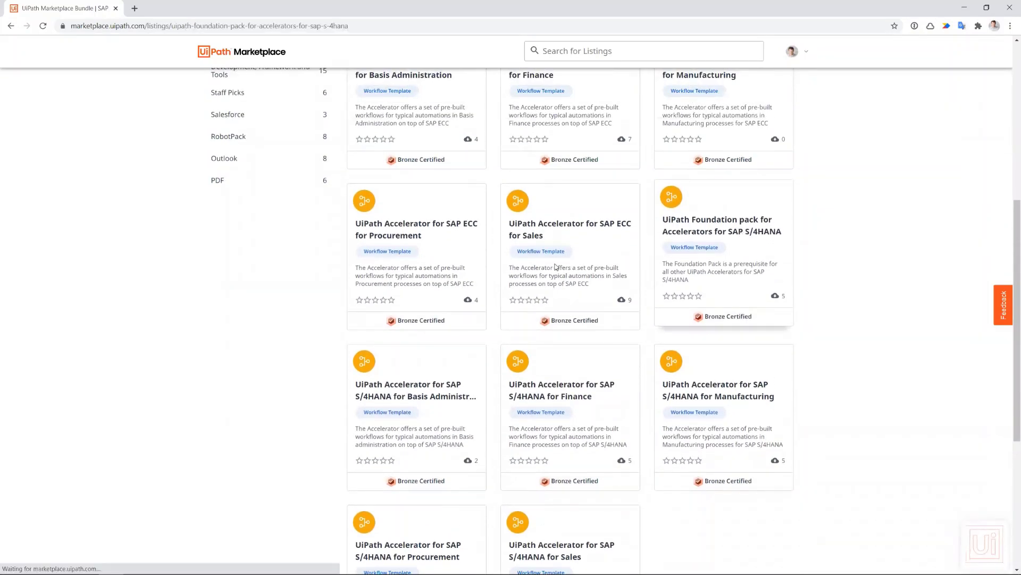
{"action": "scroll", "coordinate": [556, 267], "scroll_direction": "up", "scroll_amount": 1}
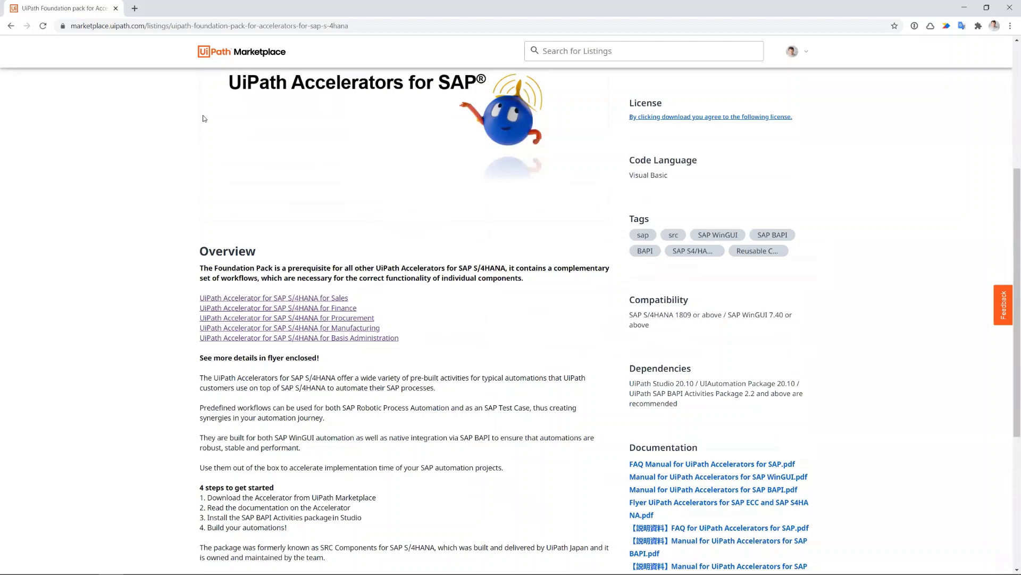
{"action": "scroll", "coordinate": [555, 266], "scroll_direction": "up", "scroll_amount": 2}
{"action": "scroll", "coordinate": [562, 111], "scroll_direction": "up", "scroll_amount": 1}
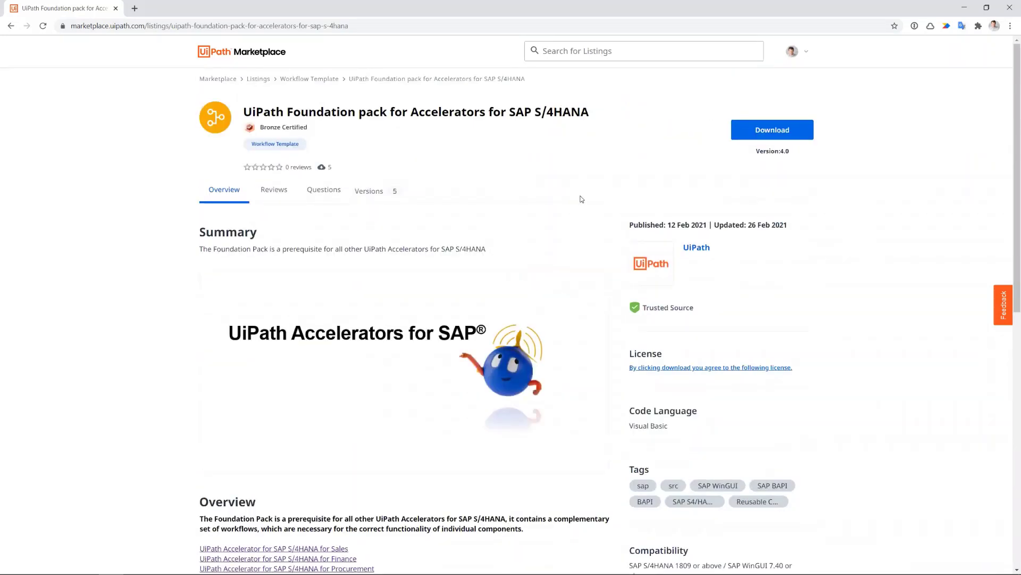
{"action": "scroll", "coordinate": [581, 198], "scroll_direction": "down", "scroll_amount": 2}
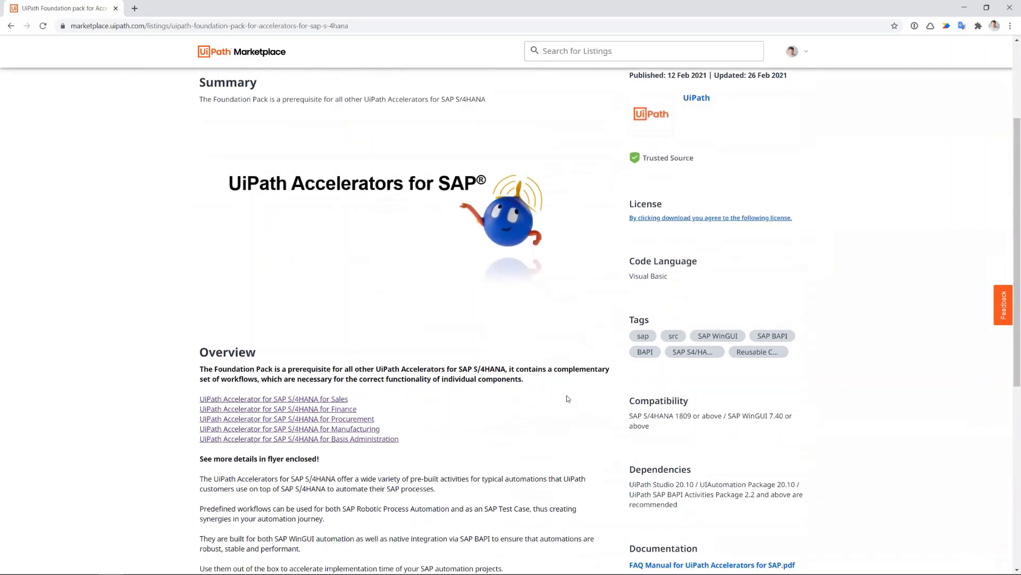
{"action": "scroll", "coordinate": [615, 359], "scroll_direction": "down", "scroll_amount": 2}
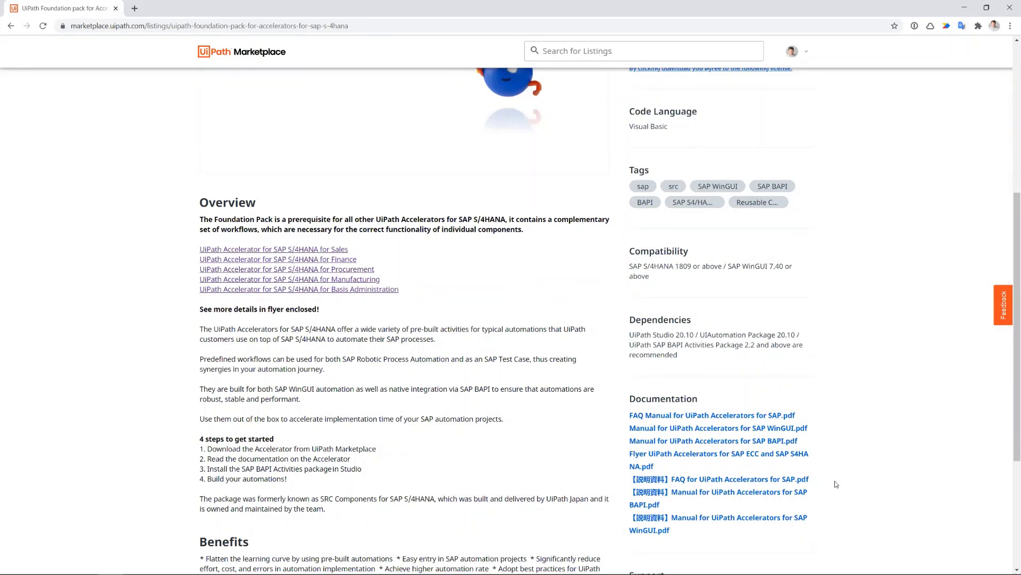
Open the Accelerators flyer PDF in a new tab, then return to the Foundation pack listing
{"action": "left_click", "coordinate": [767, 462]}
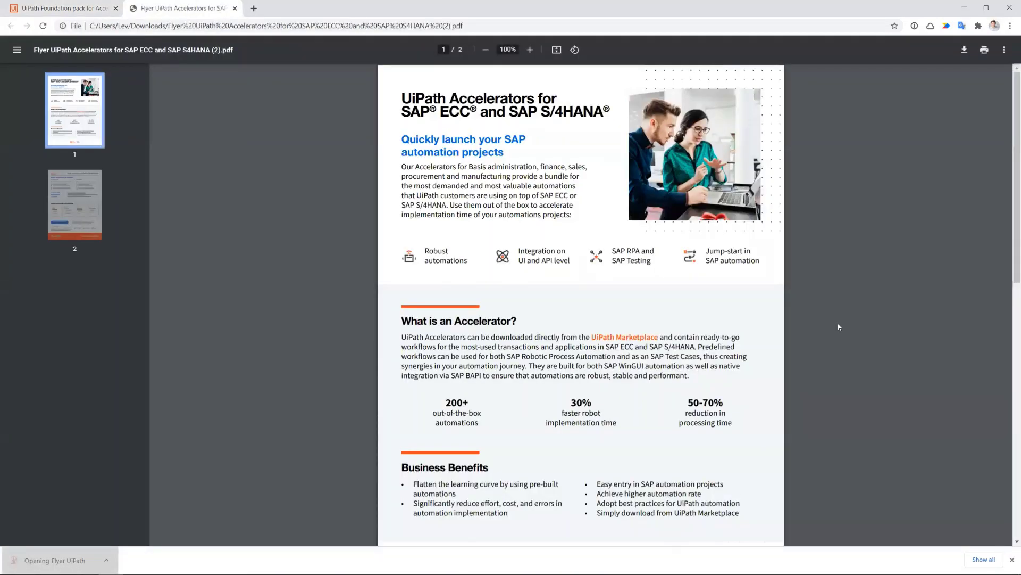
{"action": "scroll", "coordinate": [839, 326], "scroll_direction": "down", "scroll_amount": 1}
{"action": "scroll", "coordinate": [838, 327], "scroll_direction": "down", "scroll_amount": 1}
{"action": "scroll", "coordinate": [838, 326], "scroll_direction": "down", "scroll_amount": 1}
{"action": "scroll", "coordinate": [839, 326], "scroll_direction": "down", "scroll_amount": 1}
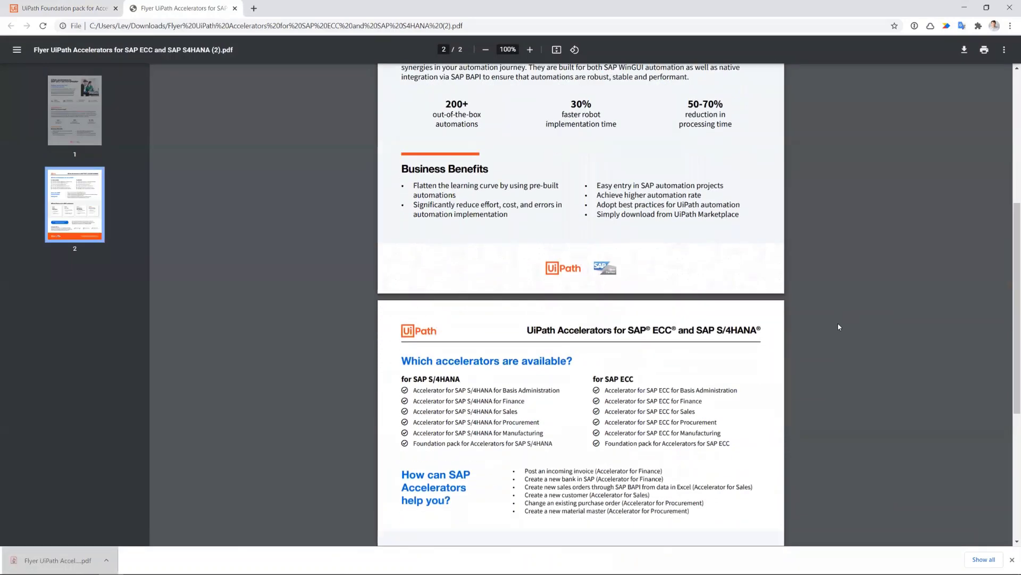
{"action": "scroll", "coordinate": [839, 327], "scroll_direction": "down", "scroll_amount": 1}
{"action": "scroll", "coordinate": [839, 326], "scroll_direction": "down", "scroll_amount": 1}
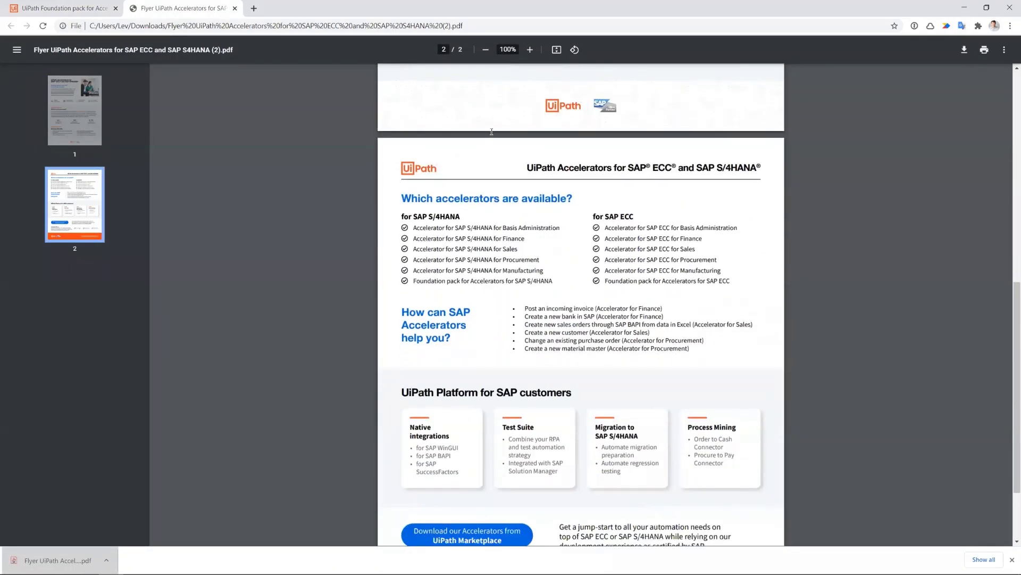
{"action": "scroll", "coordinate": [431, 131], "scroll_direction": "down", "scroll_amount": 1}
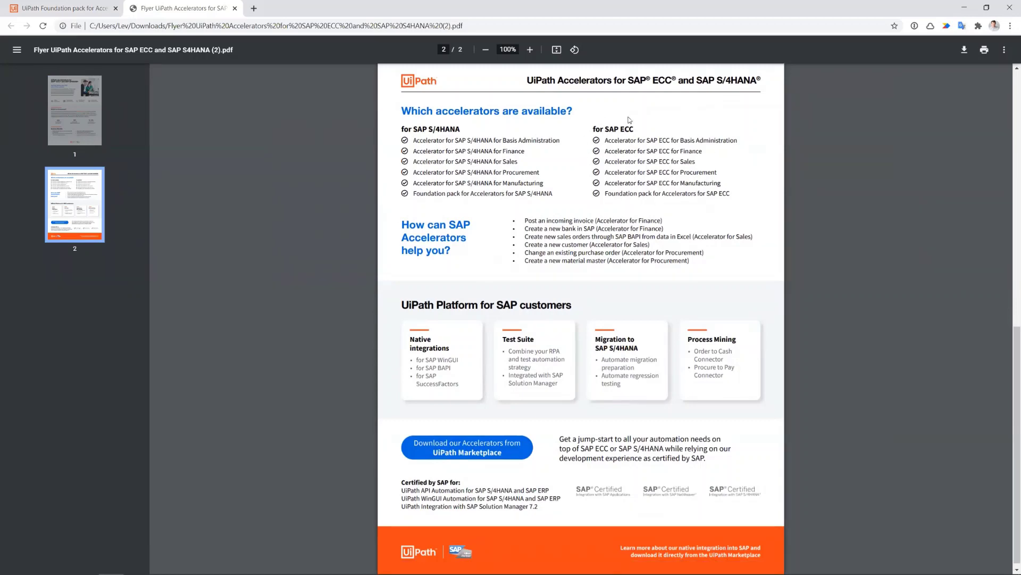
{"action": "left_click", "coordinate": [93, 14]}
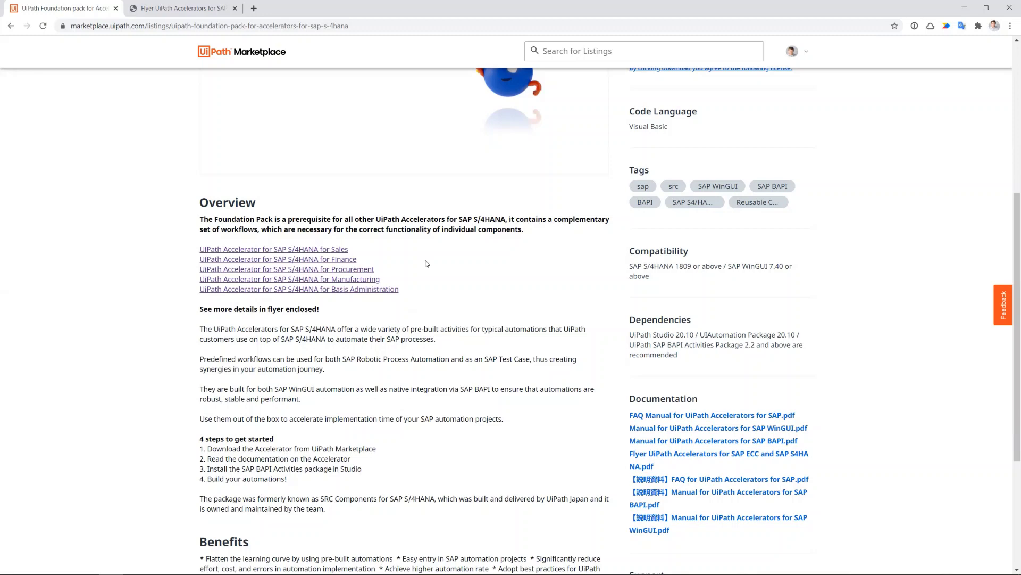
Open the S/4HANA for Procurement listing, highlight its ME21N purchase order entry, and download the package
{"action": "left_click", "coordinate": [370, 271]}
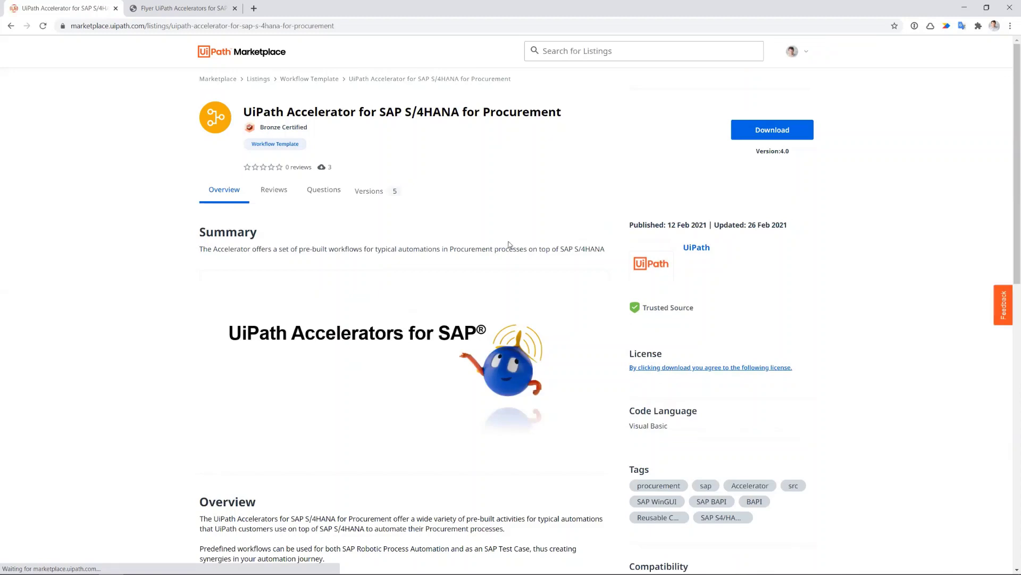
{"action": "scroll", "coordinate": [479, 243], "scroll_direction": "down", "scroll_amount": 2}
{"action": "scroll", "coordinate": [509, 244], "scroll_direction": "down", "scroll_amount": 2}
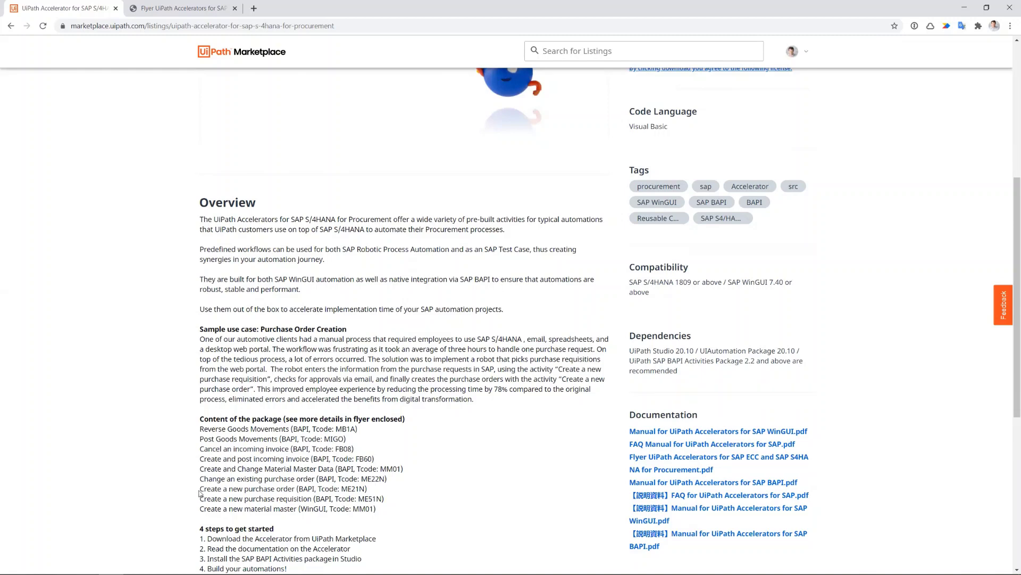
{"action": "left_click_drag", "start_coordinate": [200, 489], "coordinate": [369, 488]}
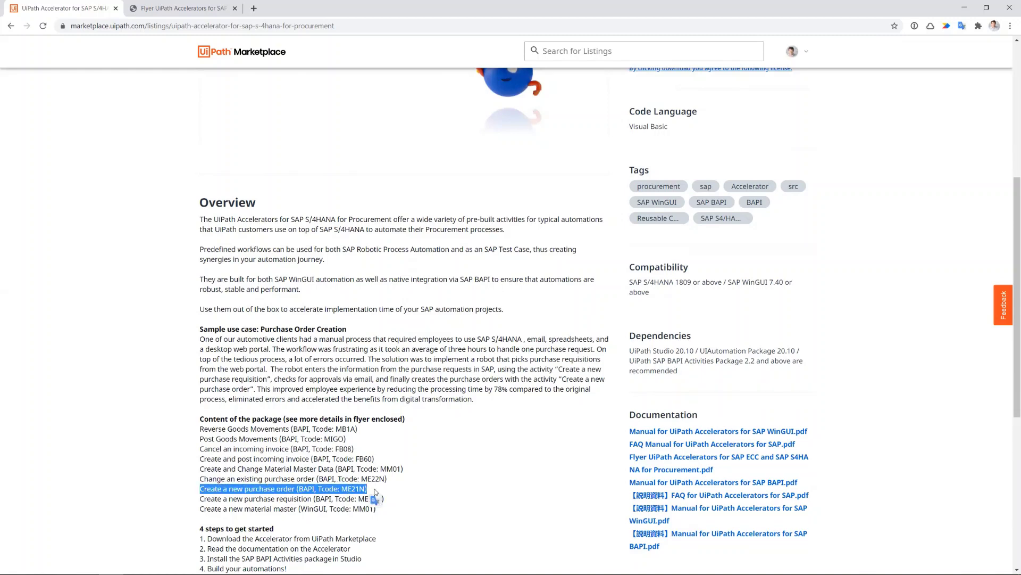
{"action": "scroll", "coordinate": [424, 468], "scroll_direction": "up", "scroll_amount": 2}
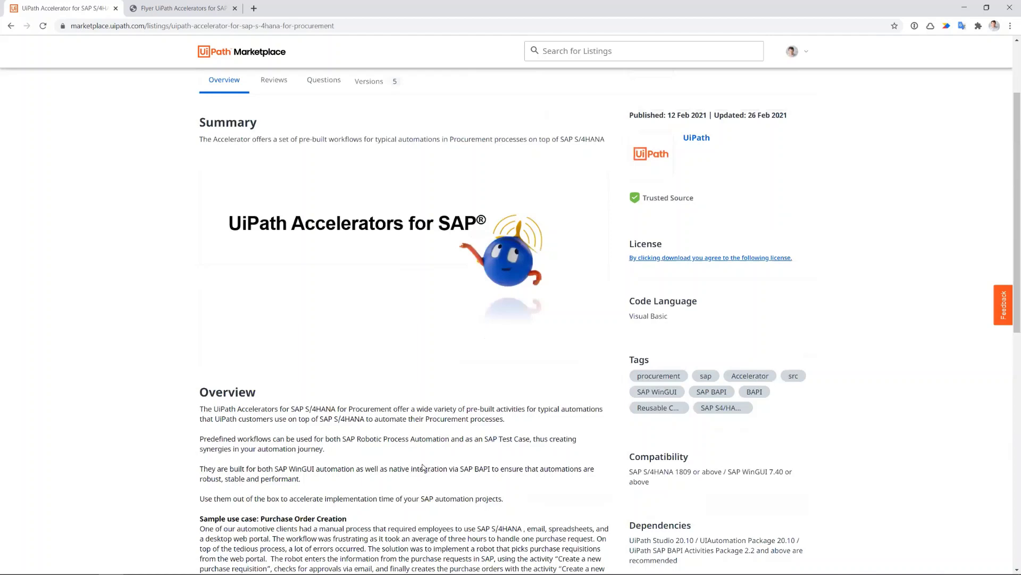
{"action": "scroll", "coordinate": [559, 335], "scroll_direction": "up", "scroll_amount": 2}
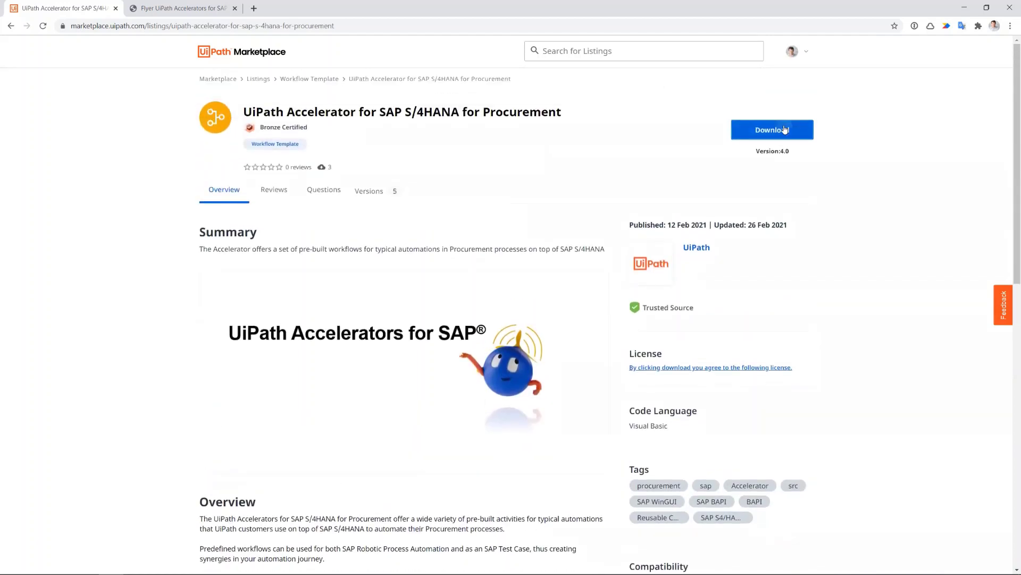
{"action": "left_click", "coordinate": [785, 130]}
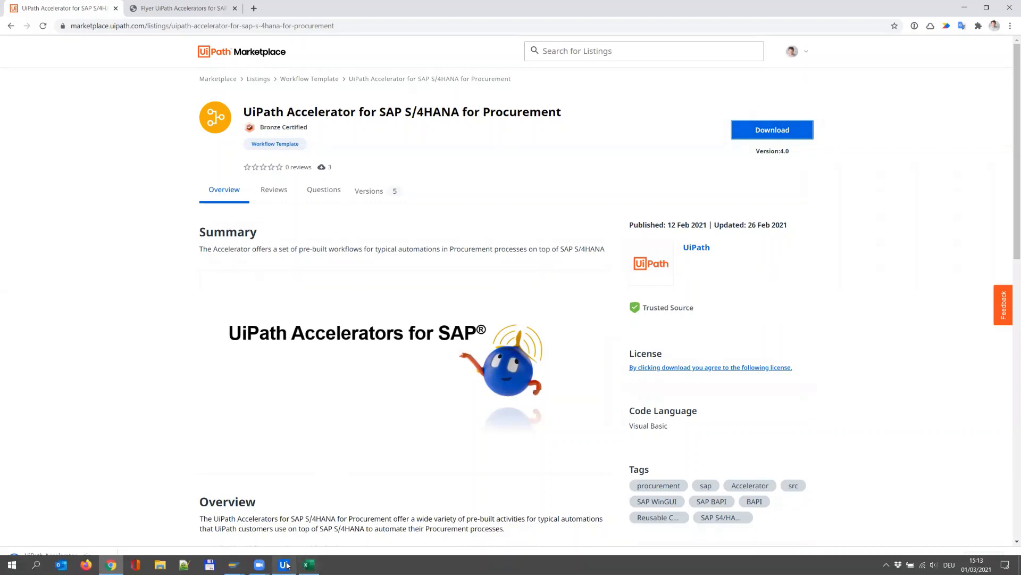
In the UiPath Studio Project panel, browse the project files and select SRC_BAPI_PO_CREATE1_v2.2_EN.xlsx
{"action": "left_click", "coordinate": [283, 564]}
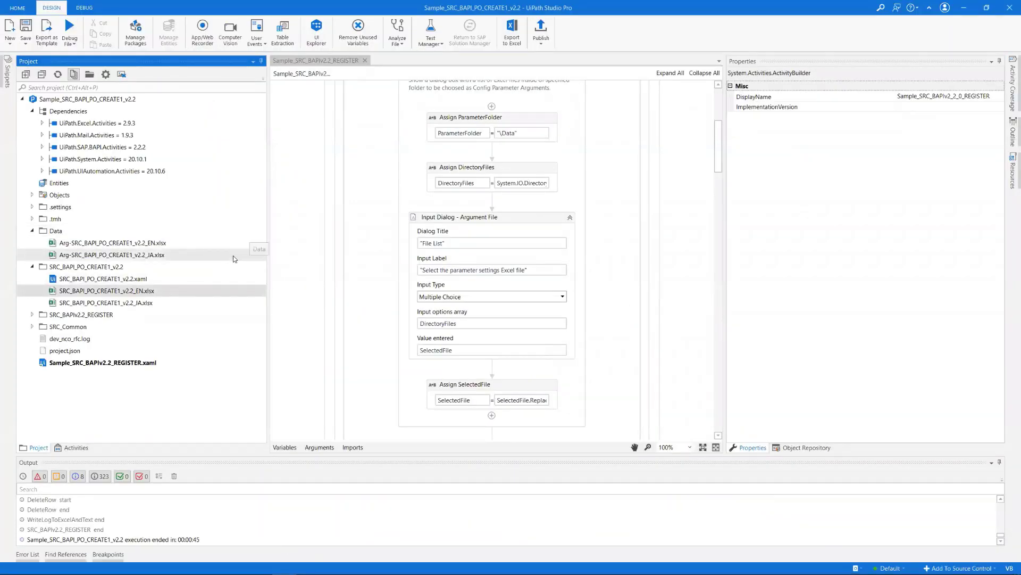
{"action": "left_click", "coordinate": [117, 364]}
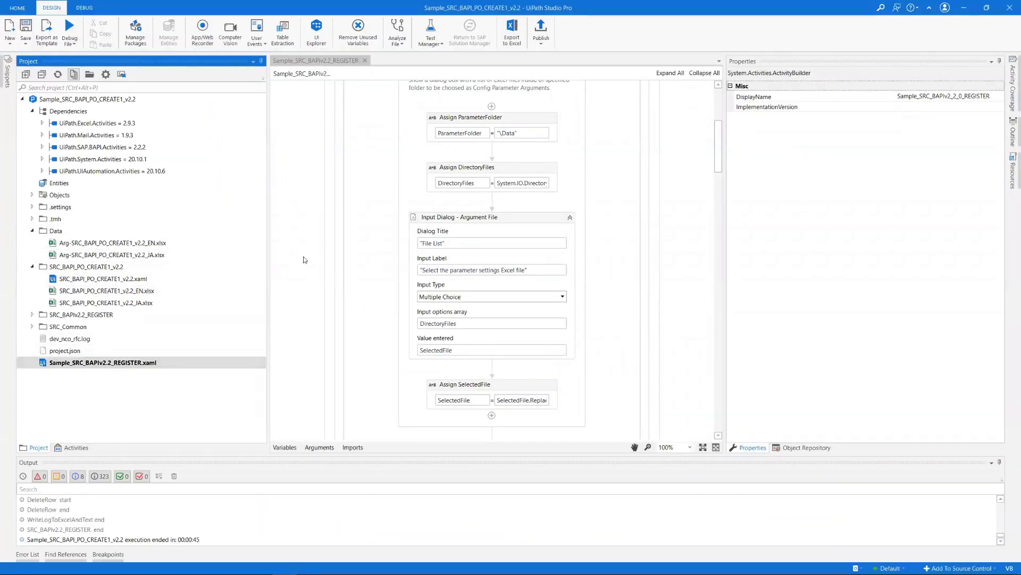
{"action": "scroll", "coordinate": [306, 258], "scroll_direction": "up", "scroll_amount": 3}
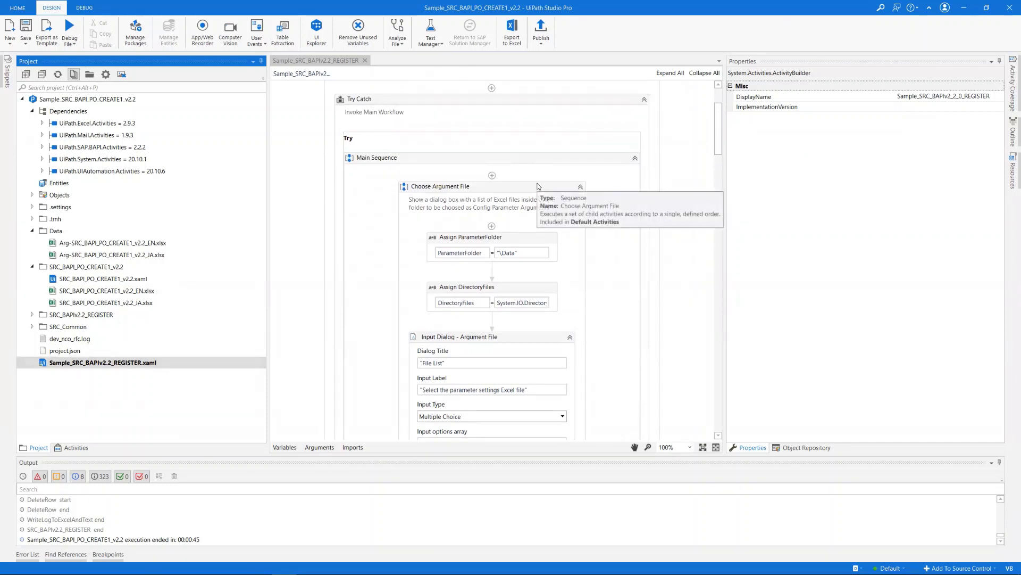
{"action": "scroll", "coordinate": [623, 221], "scroll_direction": "down", "scroll_amount": 3}
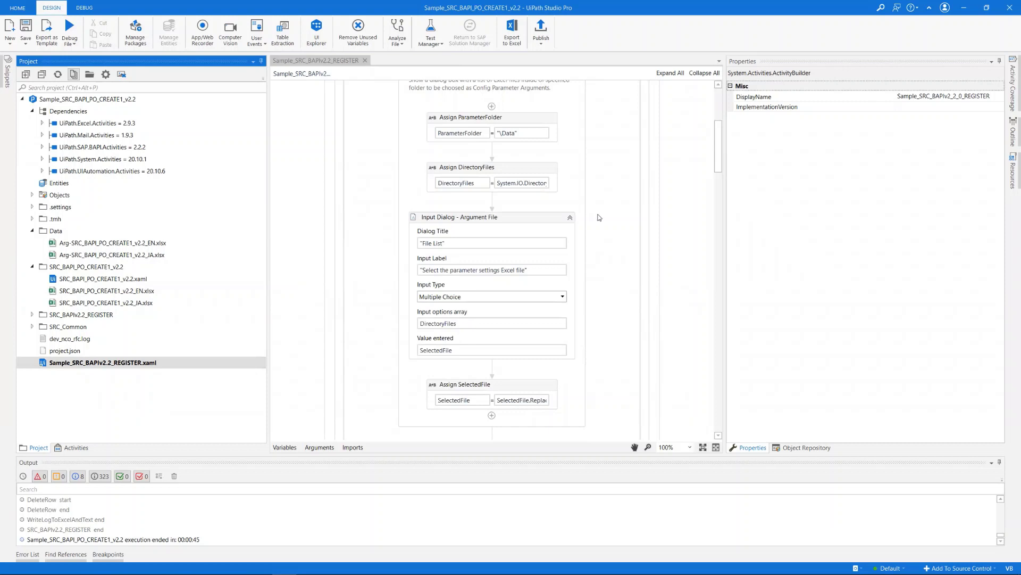
{"action": "left_click", "coordinate": [134, 255]}
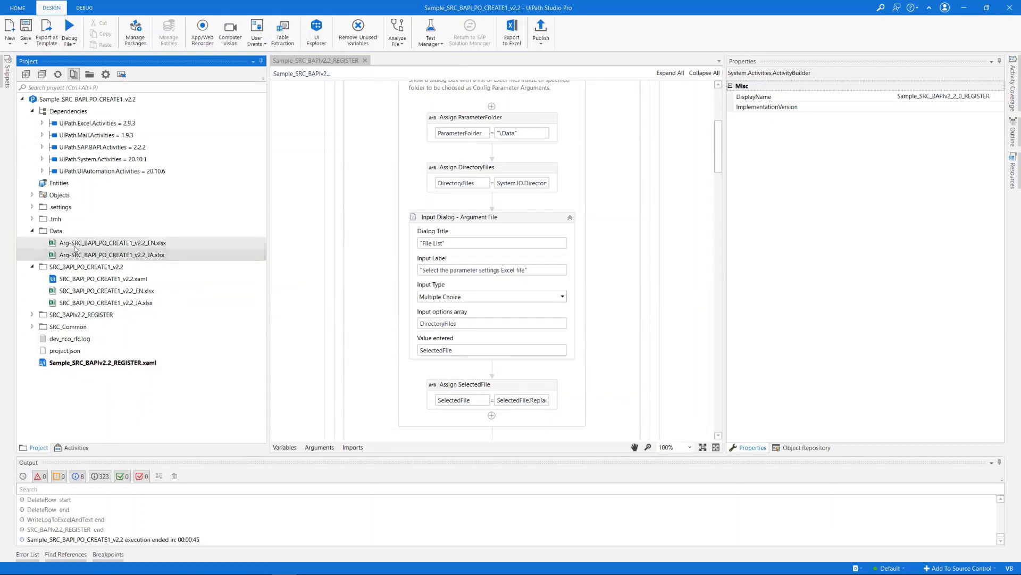
{"action": "left_click", "coordinate": [117, 294]}
{"action": "double_click", "coordinate": [118, 295]}
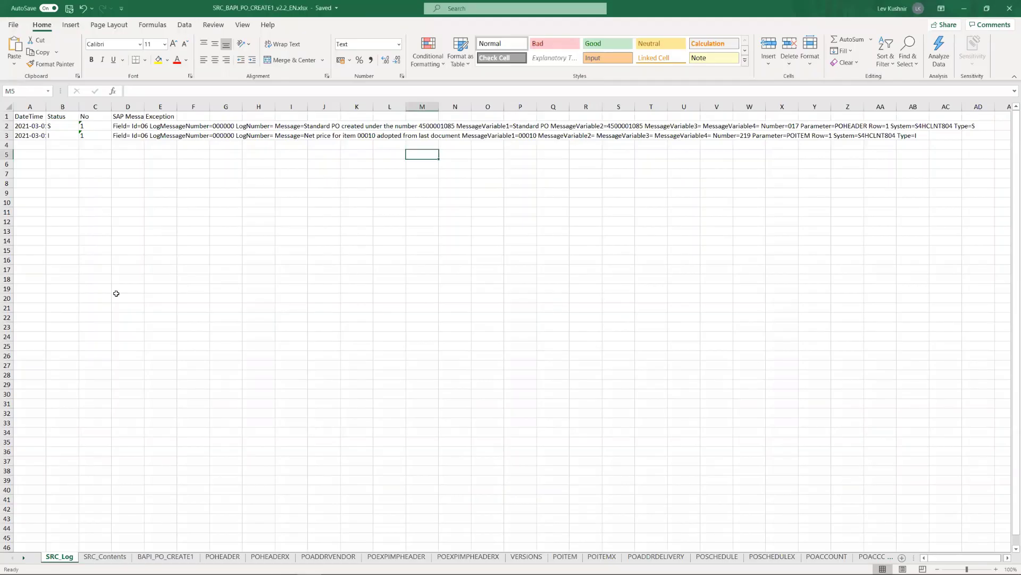
{"action": "left_click", "coordinate": [223, 555]}
{"action": "left_click", "coordinate": [202, 204]}
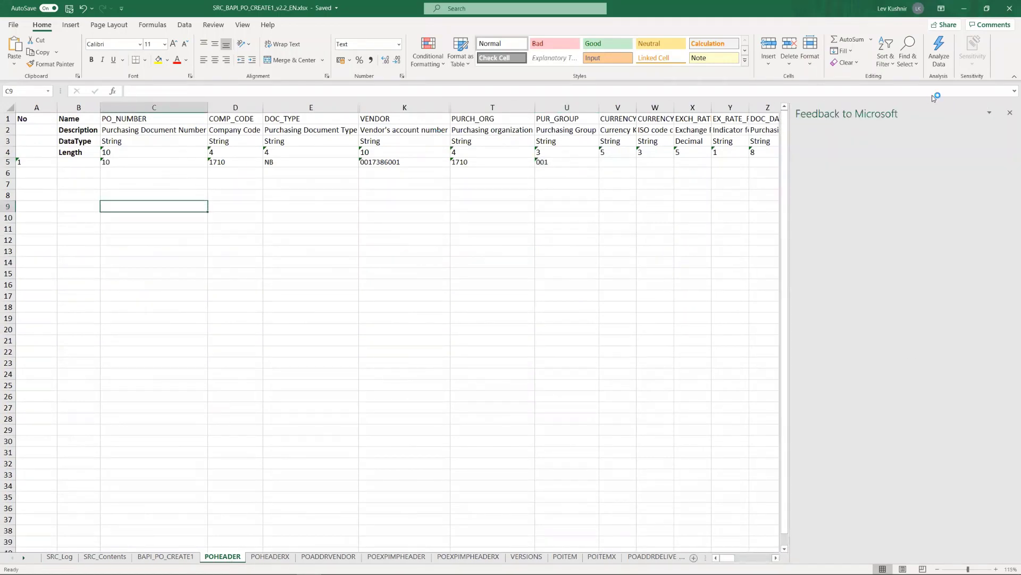
{"action": "left_click", "coordinate": [1010, 114]}
{"action": "left_click", "coordinate": [117, 142]}
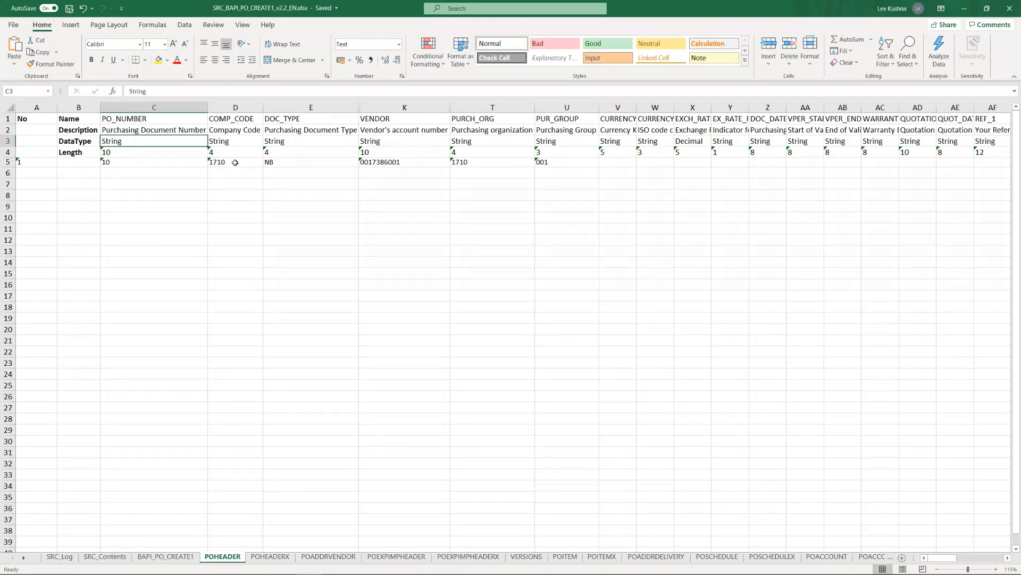
{"action": "left_click", "coordinate": [238, 163]}
{"action": "left_click", "coordinate": [304, 159]}
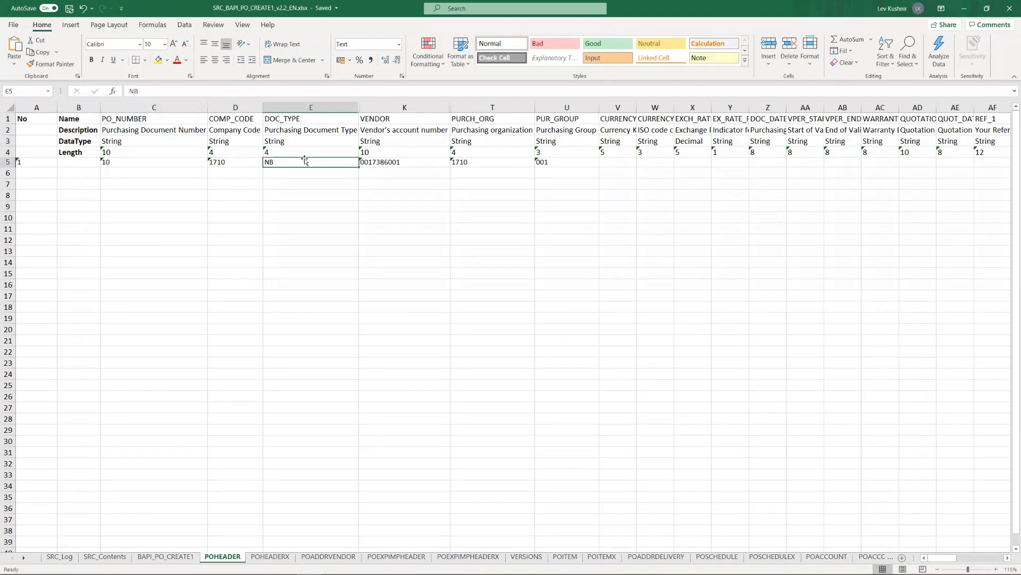
{"action": "left_click", "coordinate": [412, 161]}
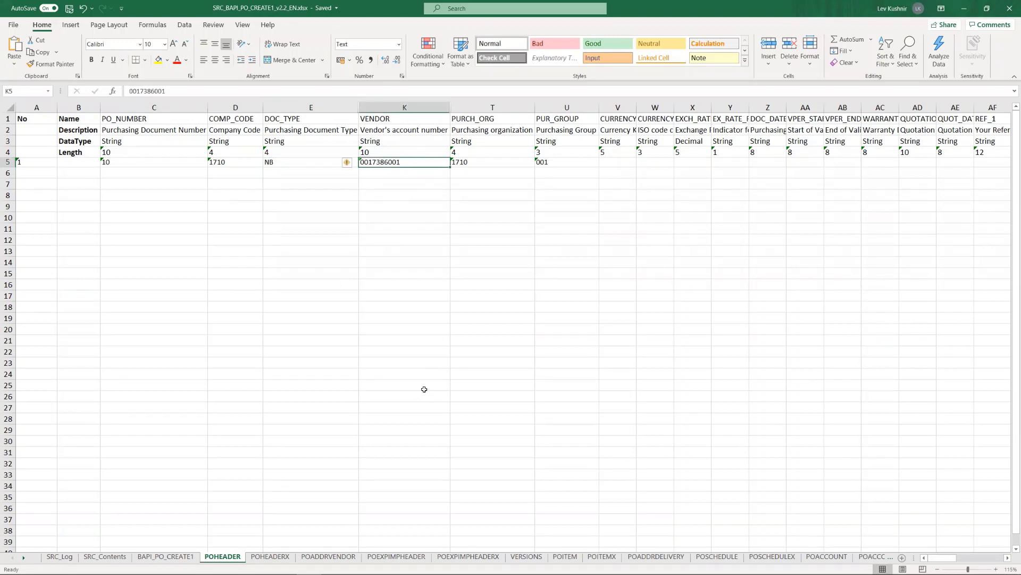
Review the POITEM row: material TG11, plant 1710, quantity 10, net price 15
{"action": "left_click", "coordinate": [565, 556]}
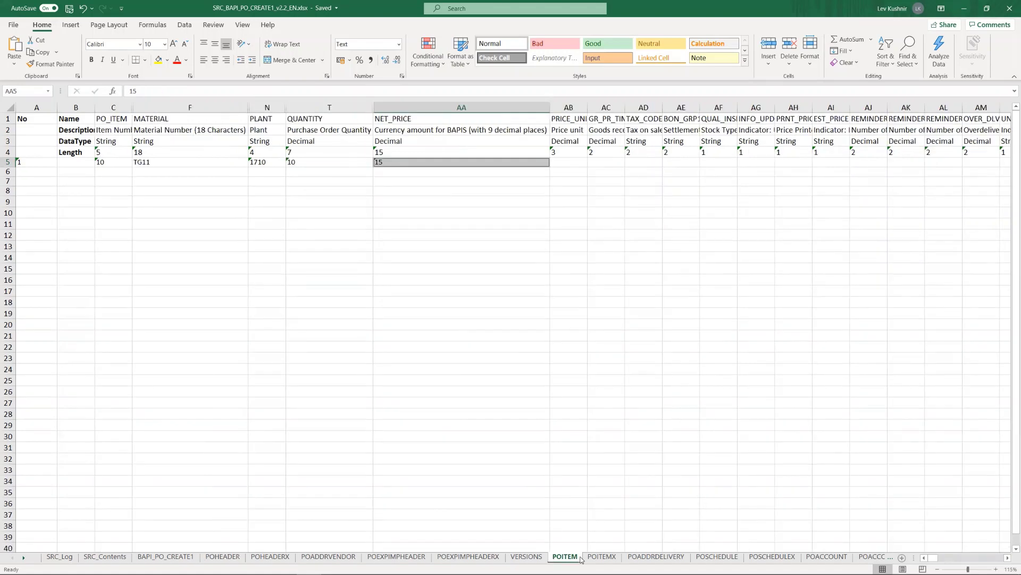
{"action": "left_click", "coordinate": [380, 163]}
{"action": "left_click", "coordinate": [137, 164]}
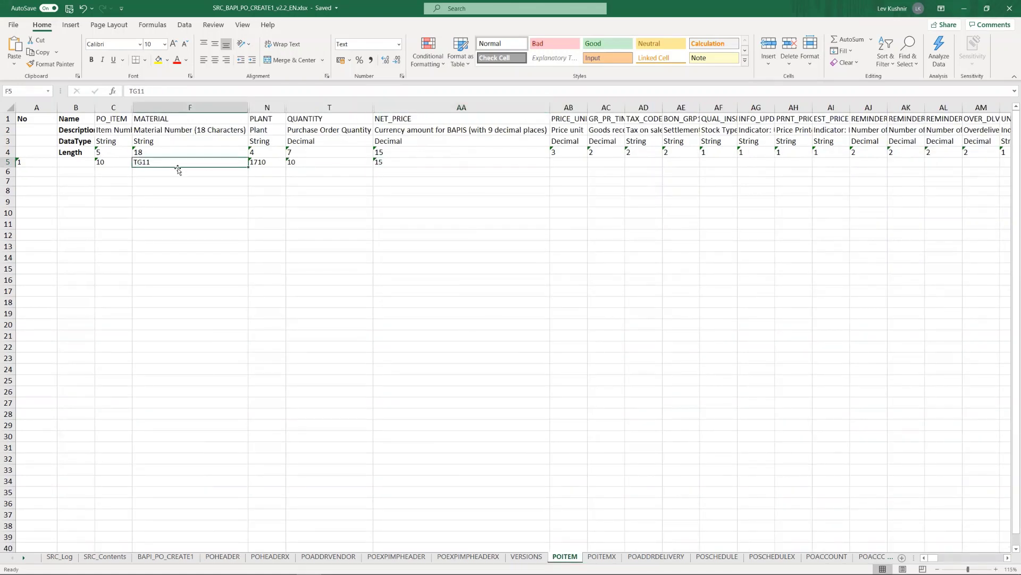
{"action": "left_click", "coordinate": [275, 163]}
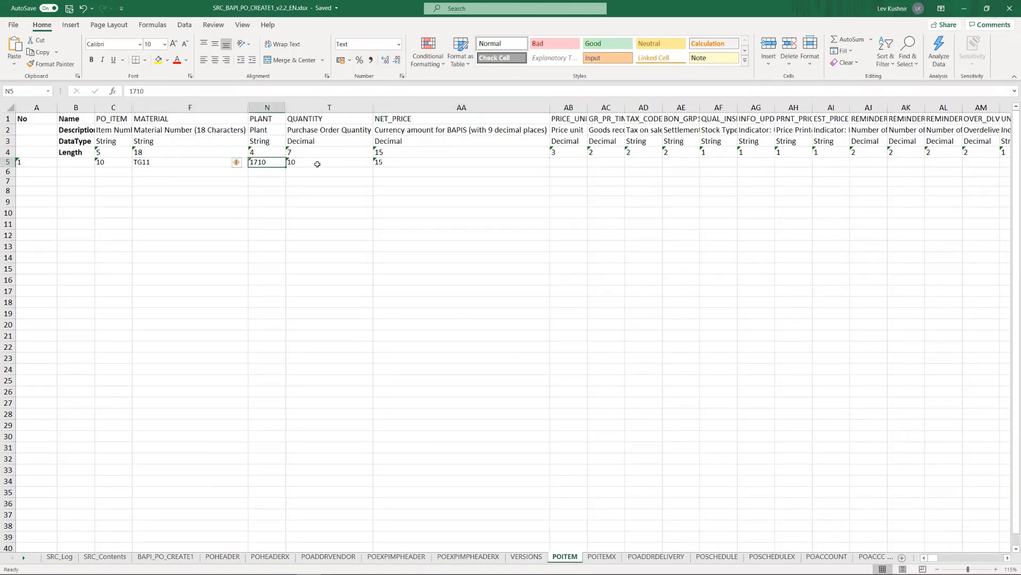
{"action": "left_click", "coordinate": [318, 164]}
{"action": "left_click", "coordinate": [396, 162]}
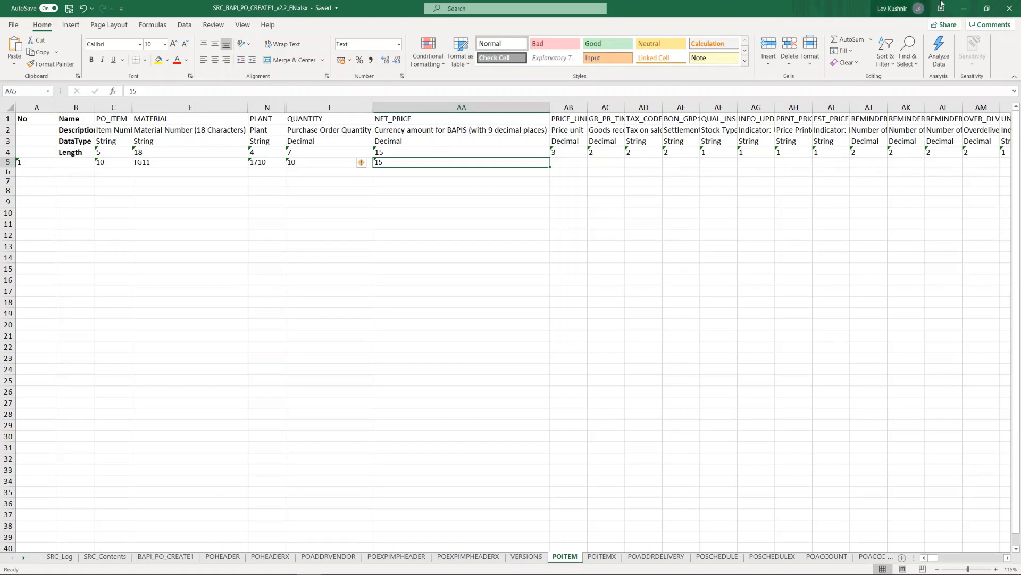
Close Excel and run the workflow file from UiPath Studio's Debug File menu
{"action": "left_click", "coordinate": [1009, 8]}
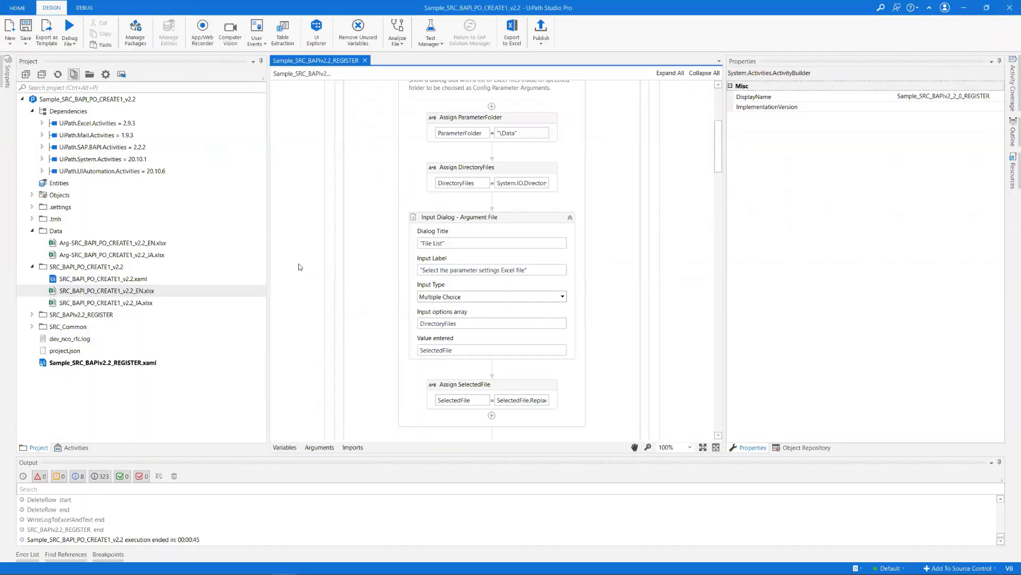
{"action": "left_click", "coordinate": [69, 41]}
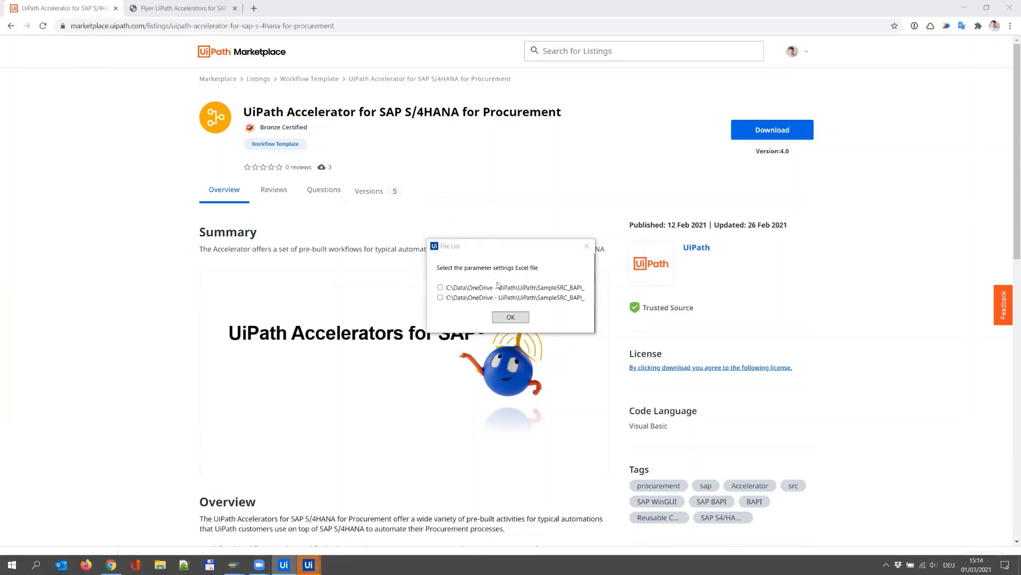
Run with the first parameter file, page through the workbook's sheets, then close it and Excel
{"action": "left_click", "coordinate": [497, 288]}
{"action": "left_click", "coordinate": [511, 316]}
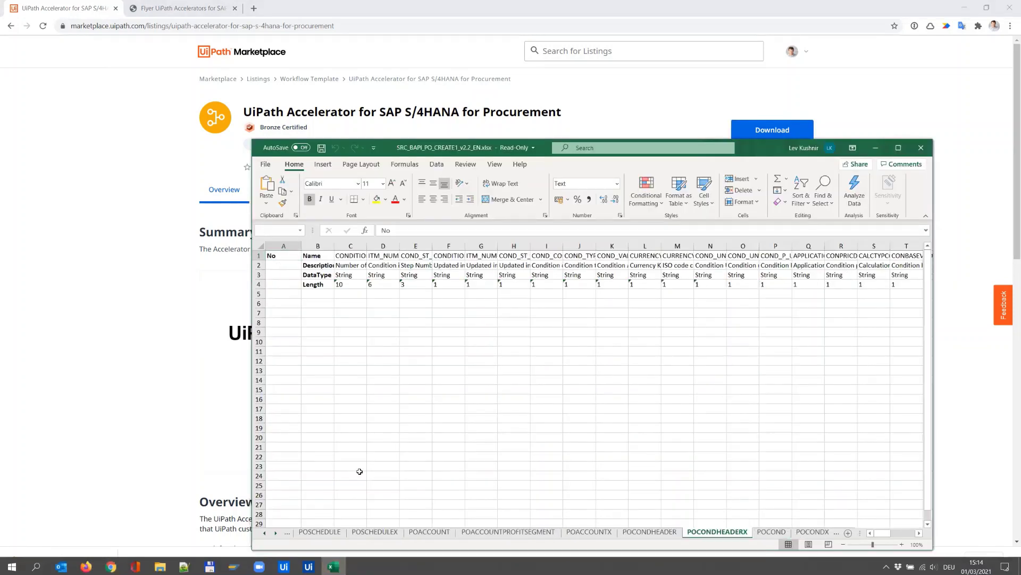
{"action": "key", "text": "ctrl+Page_Down"}
{"action": "key", "text": "ctrl+Page_Down"}
{"action": "key", "text": "ctrl+Page_Down"}
{"action": "key", "text": "ctrl+Page_Down"}
{"action": "key", "text": "ctrl+Page_Down"}
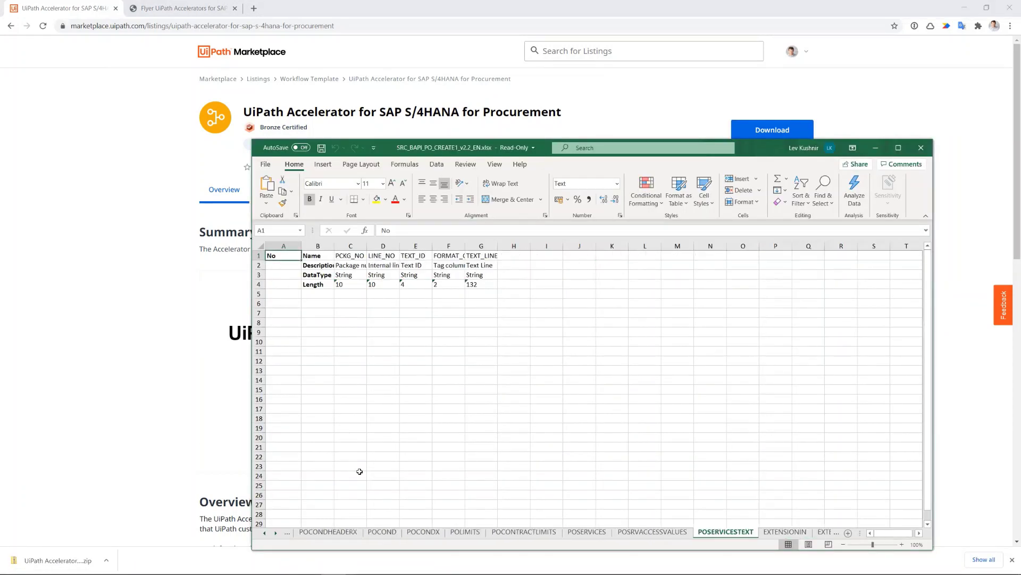
{"action": "key", "text": "ctrl+Page_Down"}
{"action": "key", "text": "ctrl+Page_Down"}
{"action": "key", "text": "ctrl+Page_Down"}
{"action": "key", "text": "ctrl+Page_Down"}
{"action": "key", "text": "ctrl+Page_Down"}
{"action": "key", "text": "ctrl+Page_Down"}
{"action": "key", "text": "ctrl+Page_Down"}
{"action": "key", "text": "ctrl+Page_Down"}
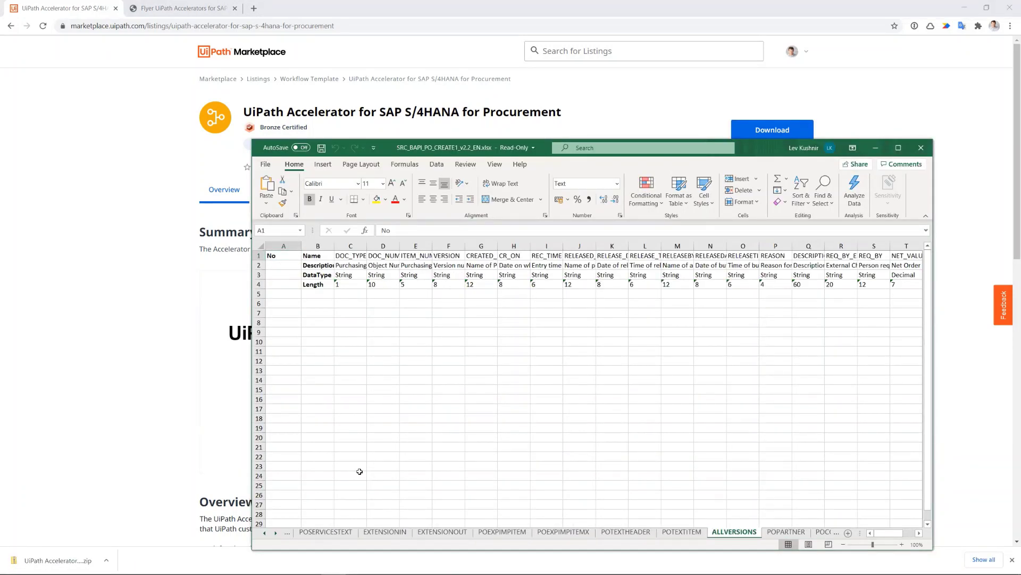
{"action": "key", "text": "ctrl+Page_Down"}
{"action": "key", "text": "ctrl+Page_Down"}
{"action": "key", "text": "ctrl+Page_Down"}
{"action": "key", "text": "ctrl+Page_Down"}
{"action": "key", "text": "ctrl+Page_Down"}
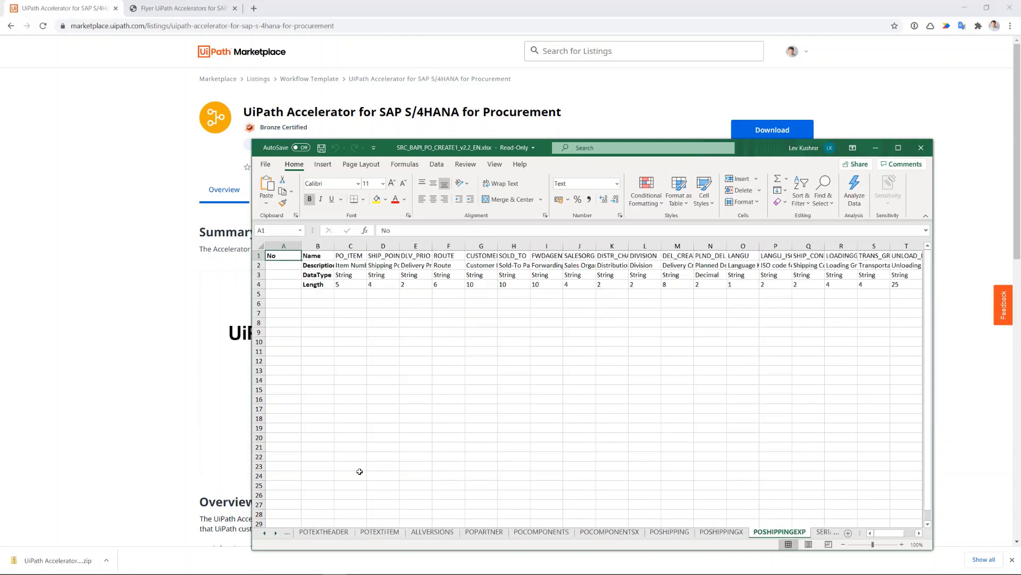
{"action": "key", "text": "ctrl+Page_Down"}
{"action": "key", "text": "ctrl+Page_Down"}
{"action": "key", "text": "ctrl+Page_Down"}
{"action": "key", "text": "ctrl+Page_Down"}
{"action": "key", "text": "ctrl+Page_Down"}
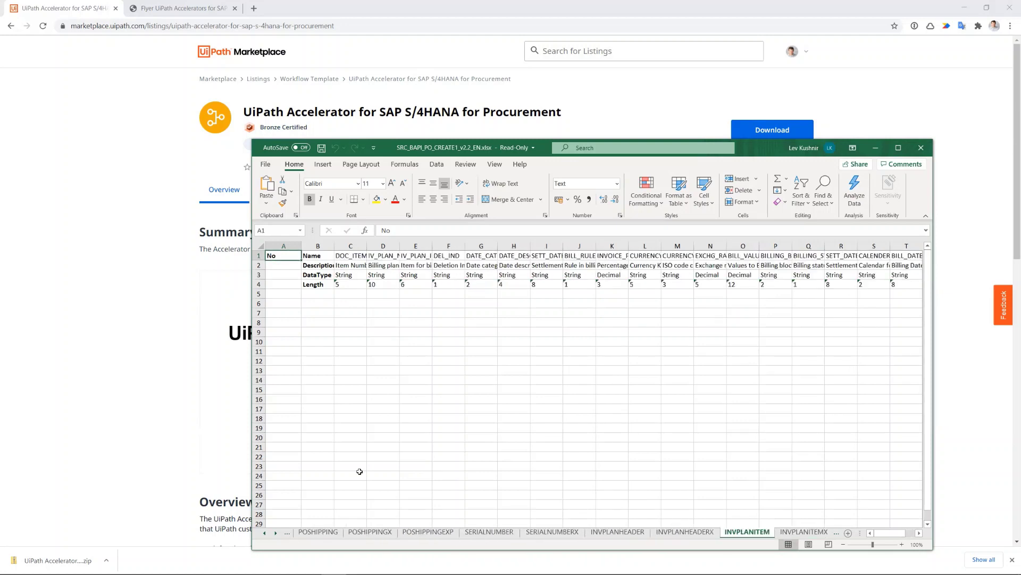
{"action": "key", "text": "ctrl+Page_Down"}
{"action": "key", "text": "ctrl+w"}
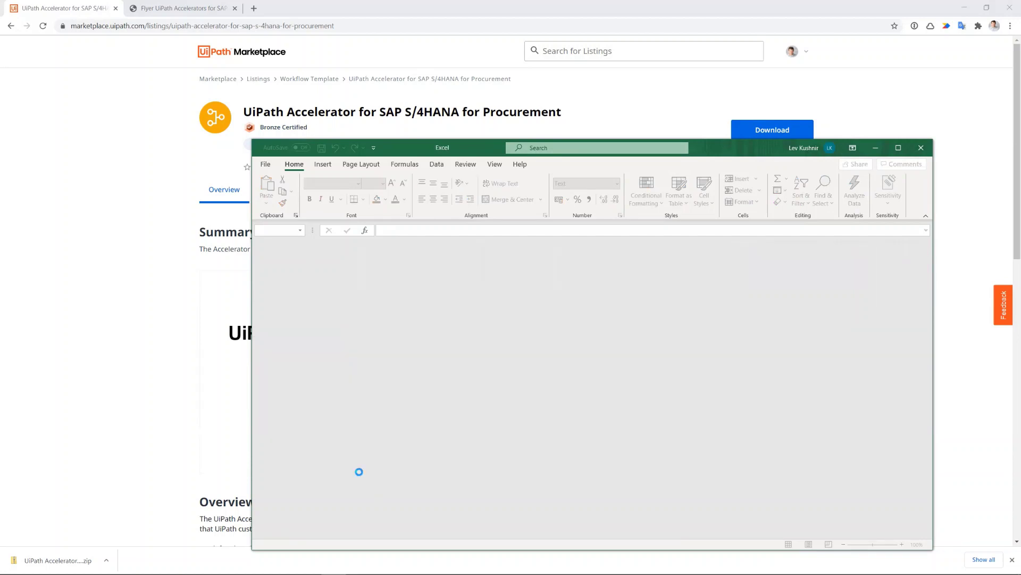
{"action": "key", "text": "alt+F4"}
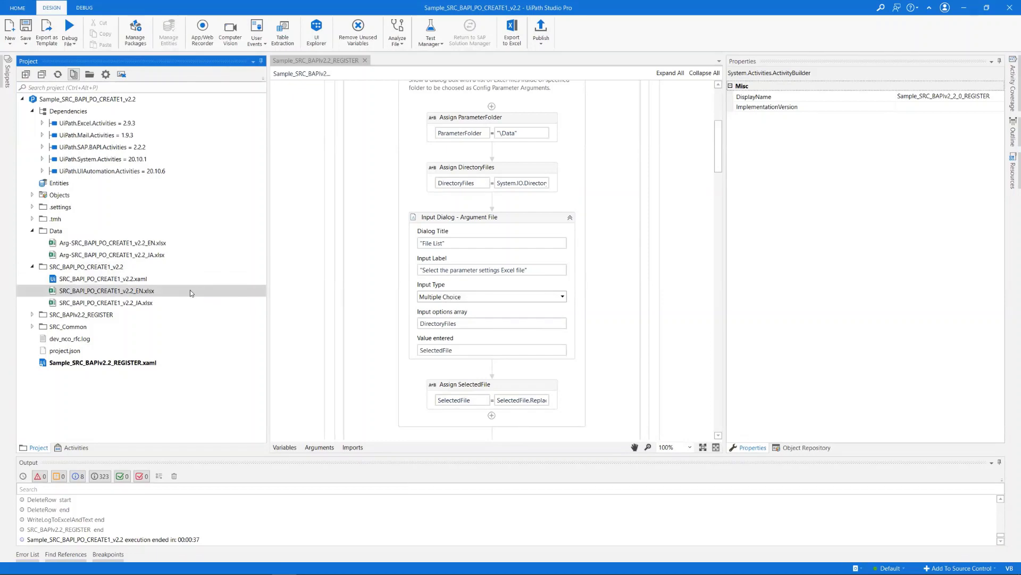
{"action": "double_click", "coordinate": [190, 293]}
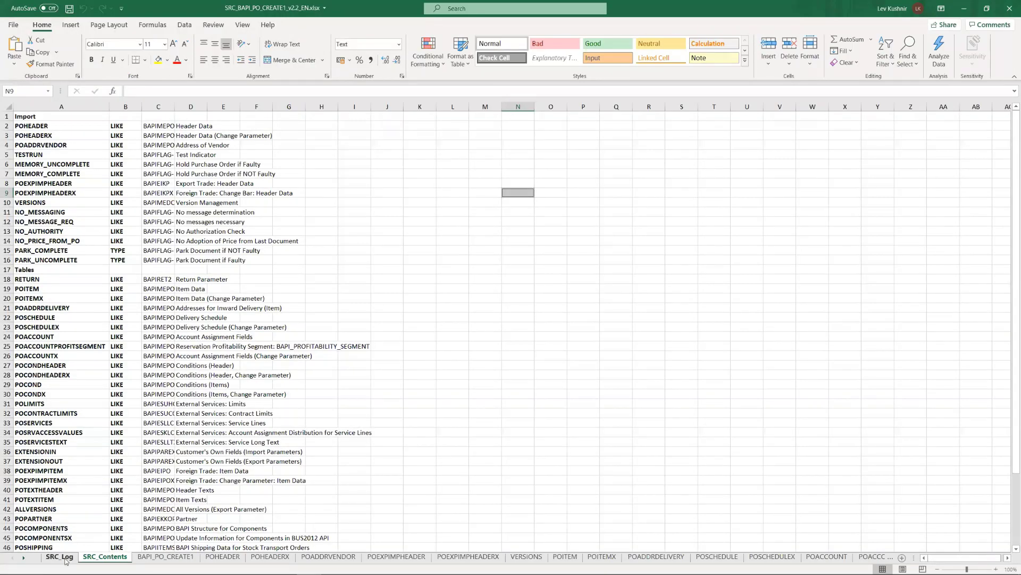
{"action": "left_click", "coordinate": [65, 557]}
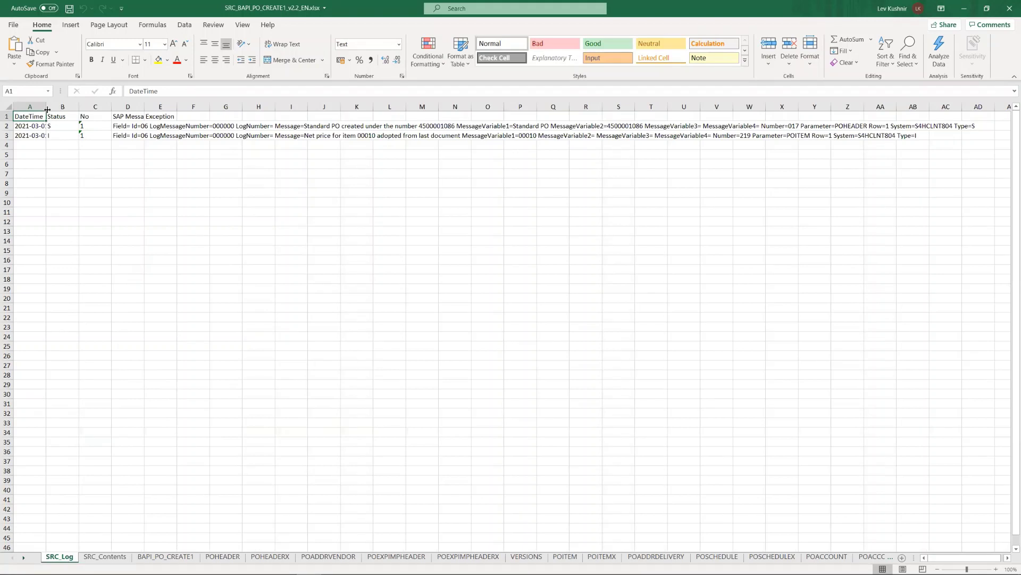
{"action": "left_click", "coordinate": [125, 126]}
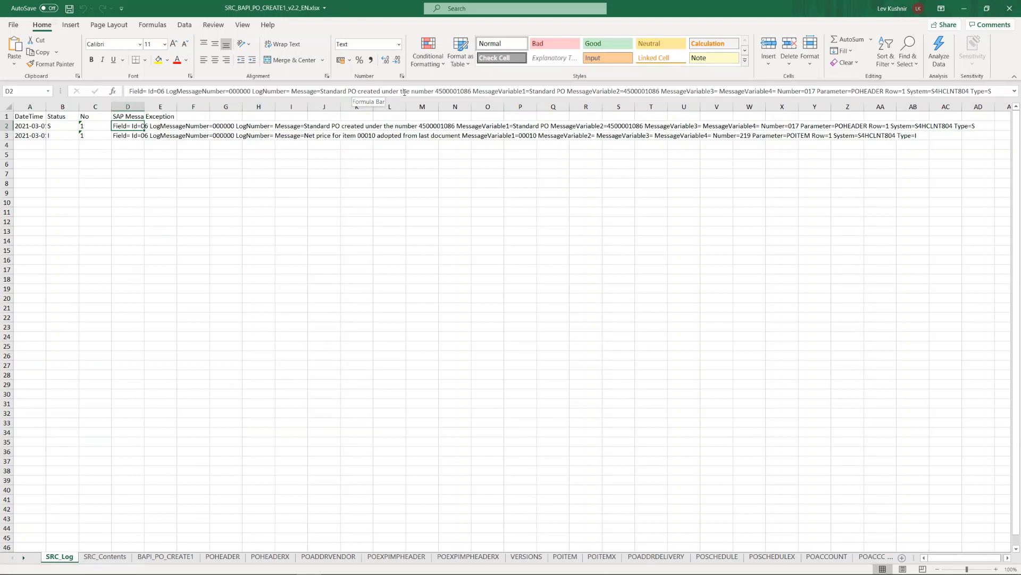
{"action": "double_click", "coordinate": [454, 91]}
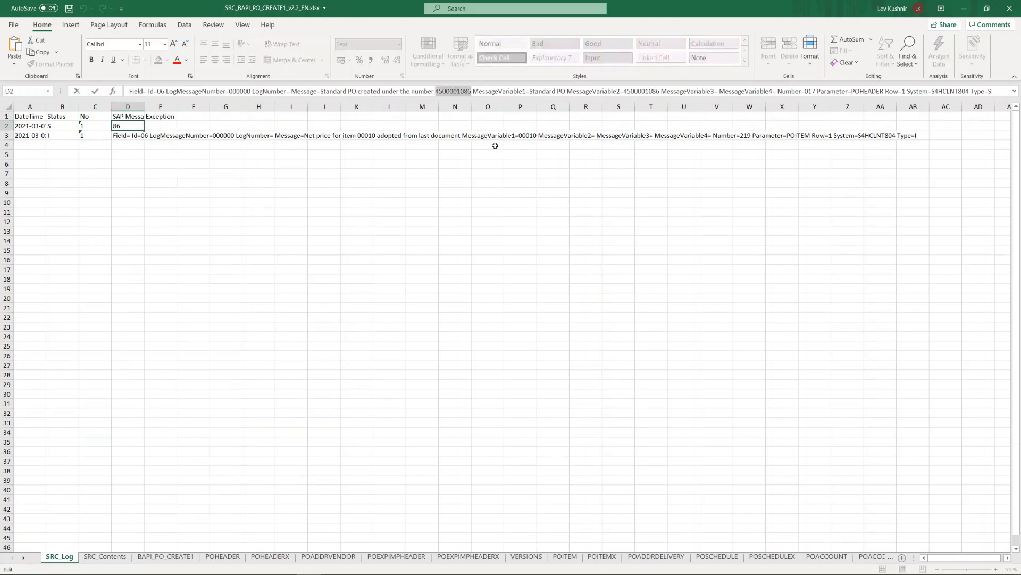
{"action": "left_click", "coordinate": [461, 143]}
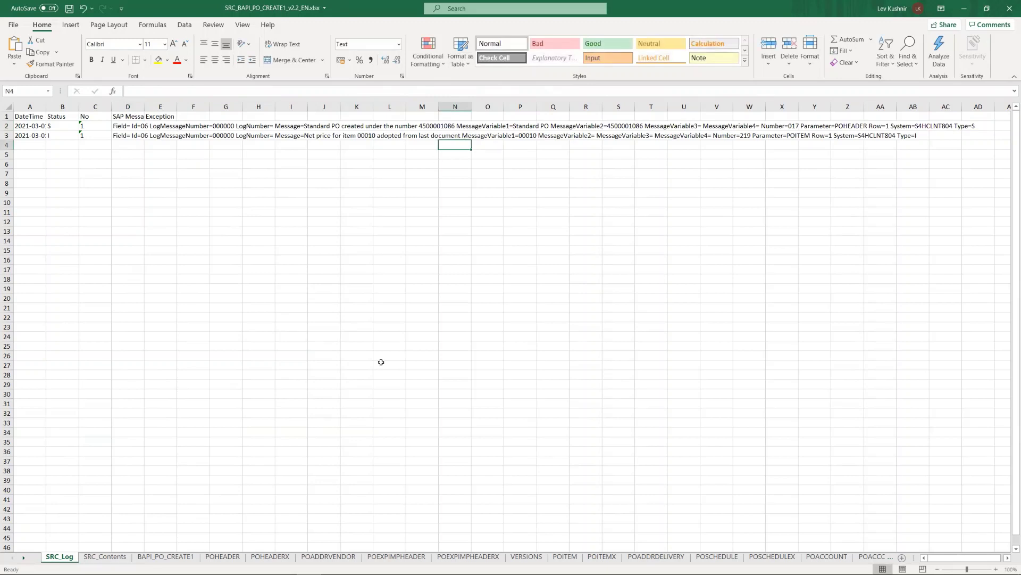
{"action": "mouse_move", "coordinate": [232, 565]}
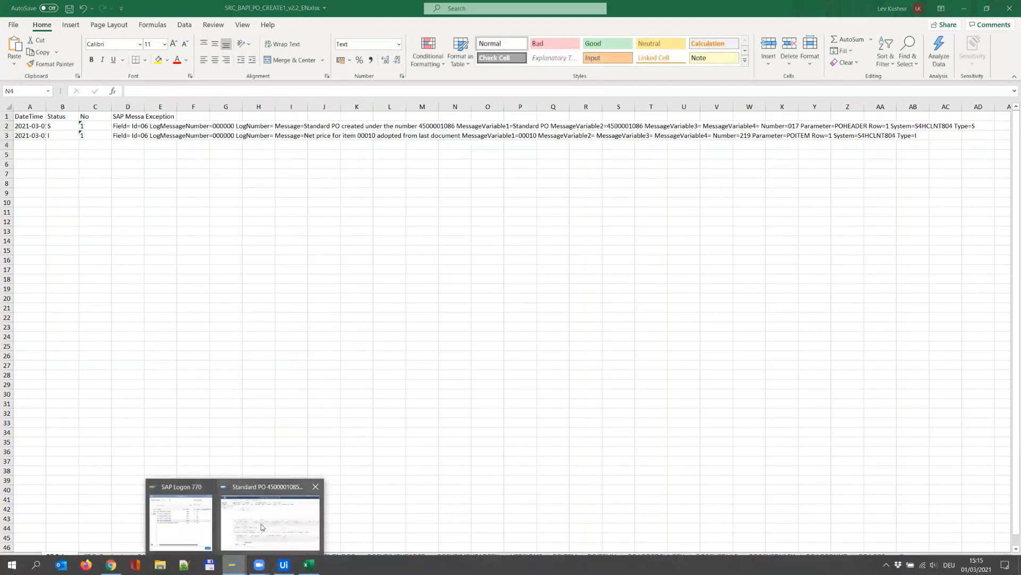
{"action": "left_click", "coordinate": [266, 520]}
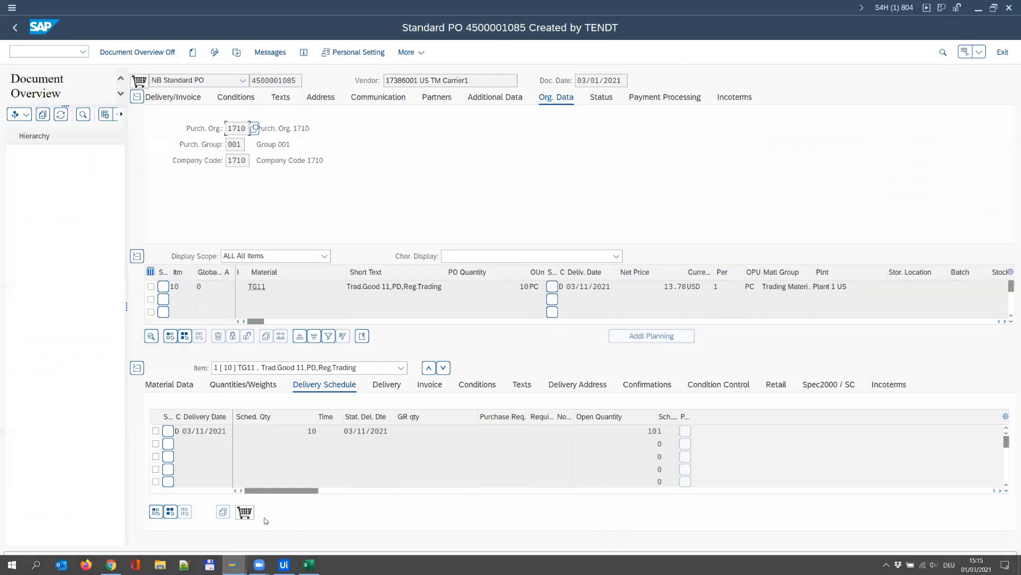
{"action": "left_click", "coordinate": [236, 52]}
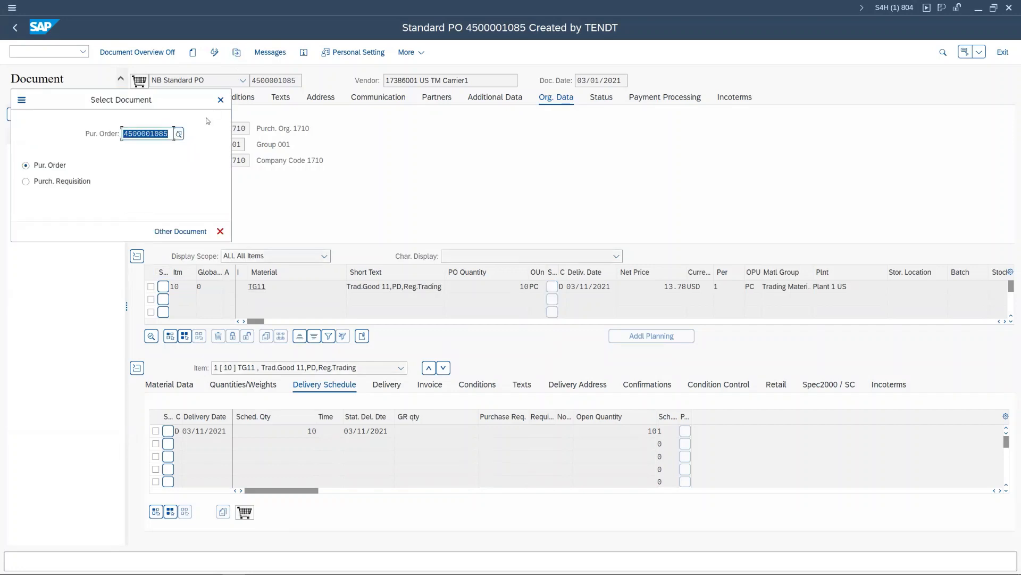
{"action": "left_click", "coordinate": [173, 134]}
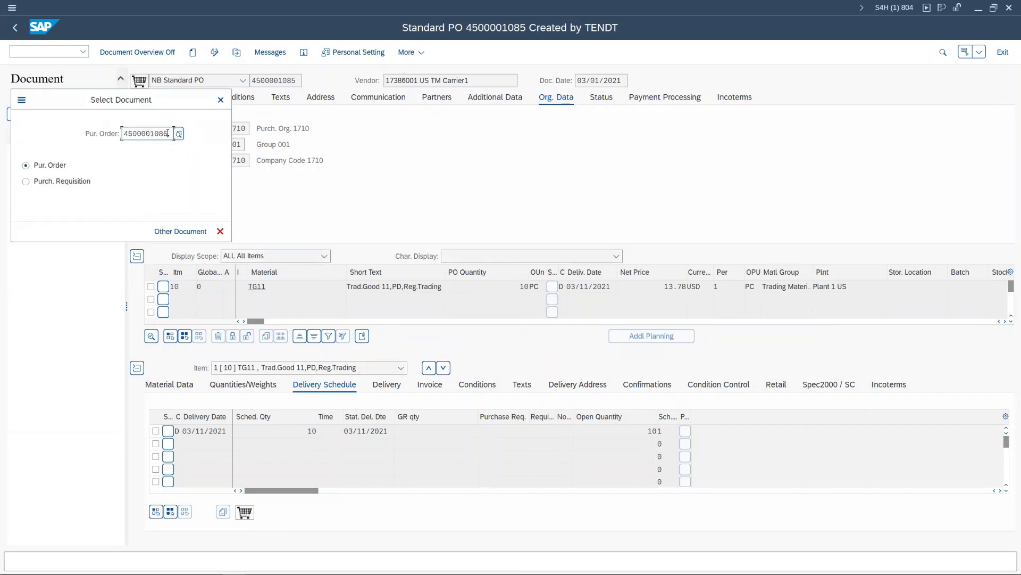
{"action": "left_click", "coordinate": [191, 233]}
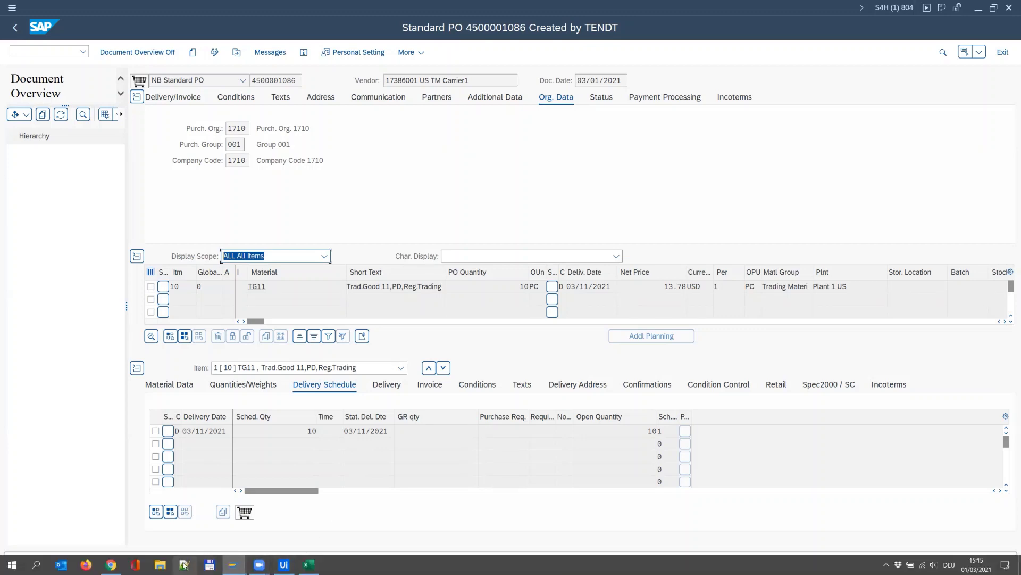
{"action": "left_click", "coordinate": [112, 564]}
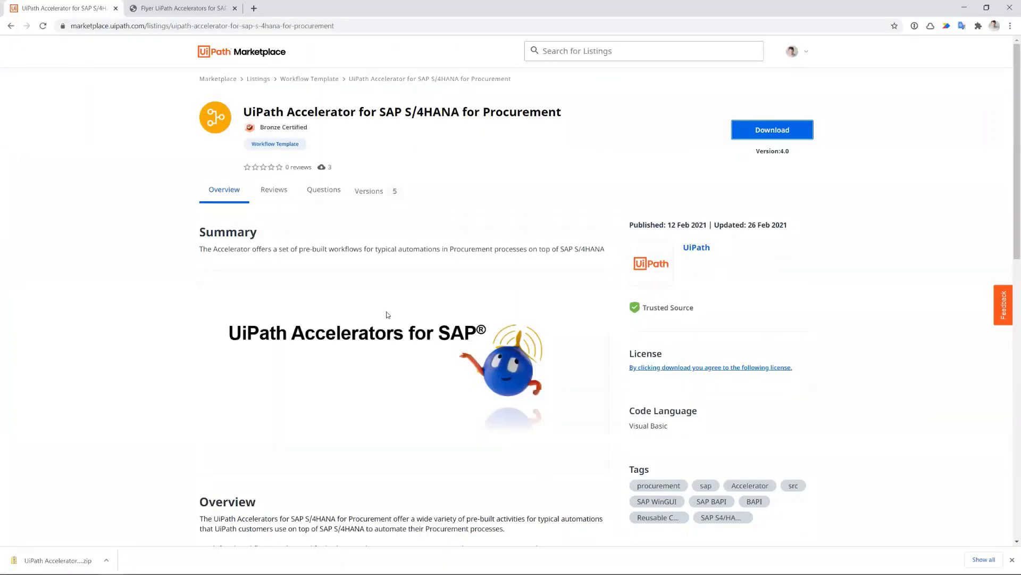
{"action": "scroll", "coordinate": [387, 314], "scroll_direction": "down", "scroll_amount": 2}
{"action": "scroll", "coordinate": [386, 314], "scroll_direction": "down", "scroll_amount": 1}
{"action": "scroll", "coordinate": [386, 315], "scroll_direction": "down", "scroll_amount": 2}
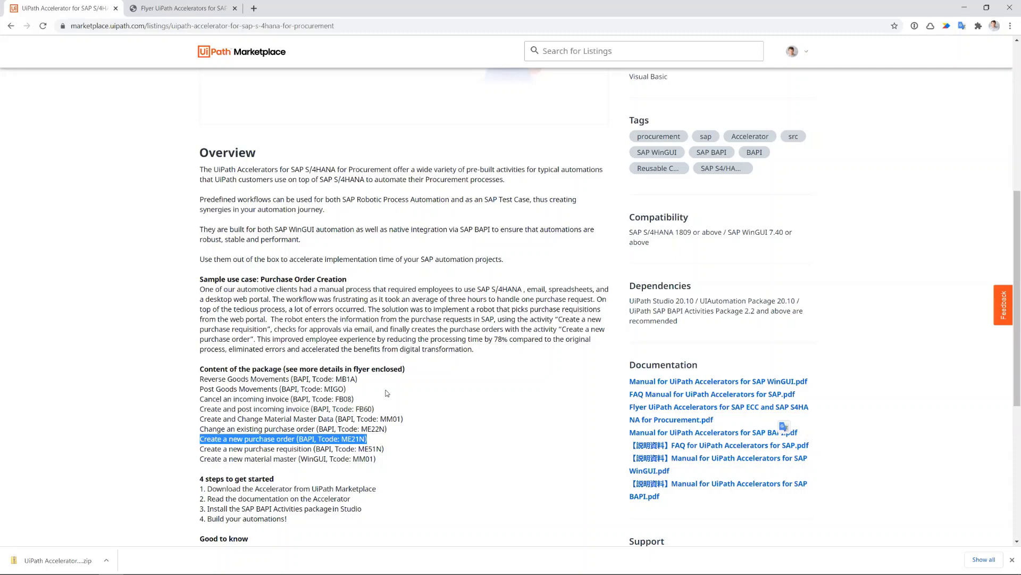
{"action": "scroll", "coordinate": [386, 393], "scroll_direction": "up", "scroll_amount": 3}
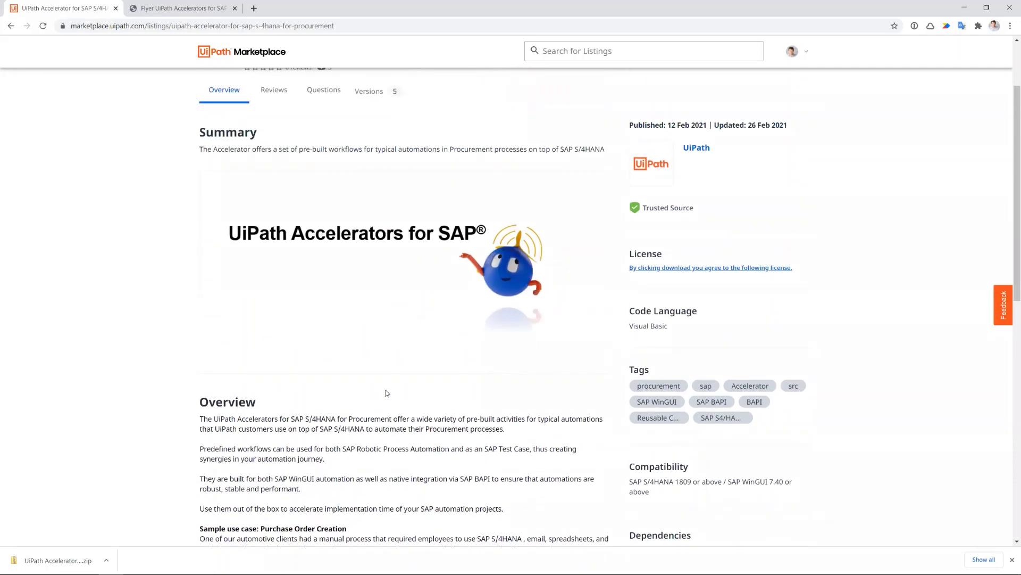